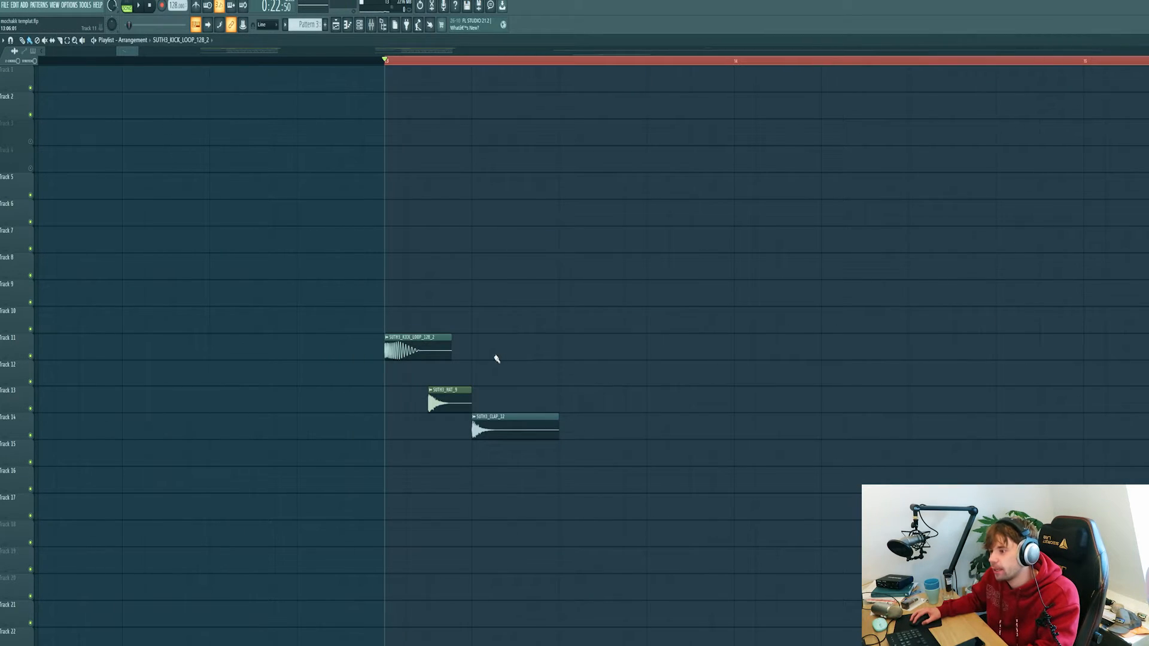
Repeat the SUTH3_KICK_LOOP_128_2 kick on Track 11 on beats two, three and four of the bar.
{"action": "left_click", "coordinate": [479, 352]}
{"action": "left_click", "coordinate": [562, 350]}
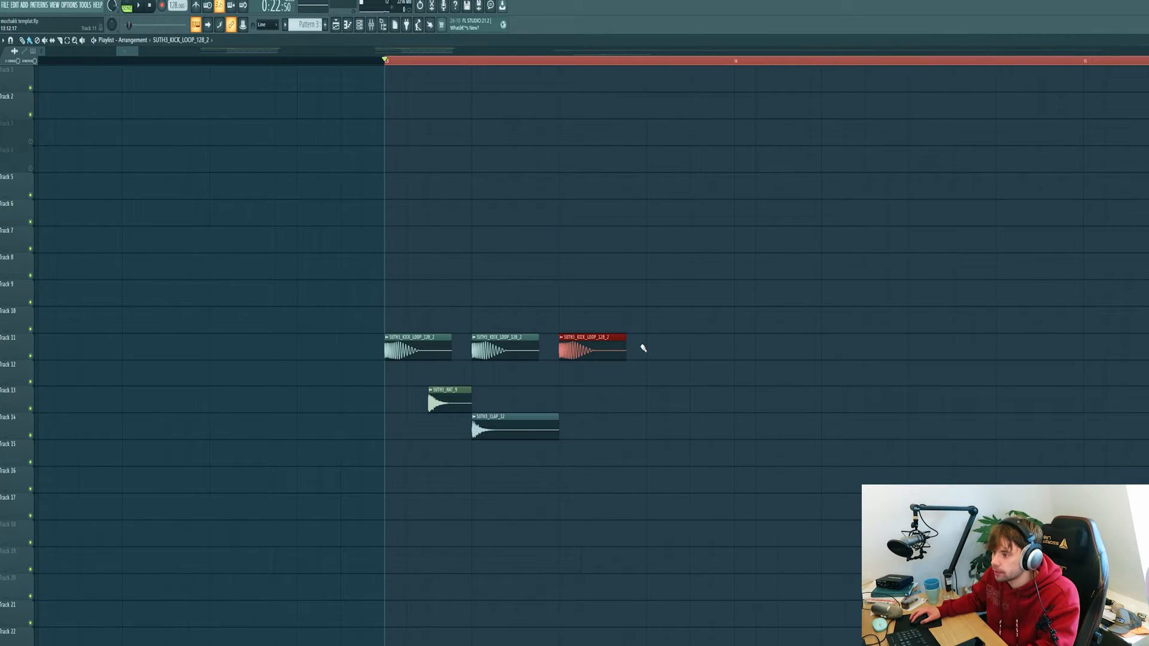
{"action": "left_click", "coordinate": [649, 349]}
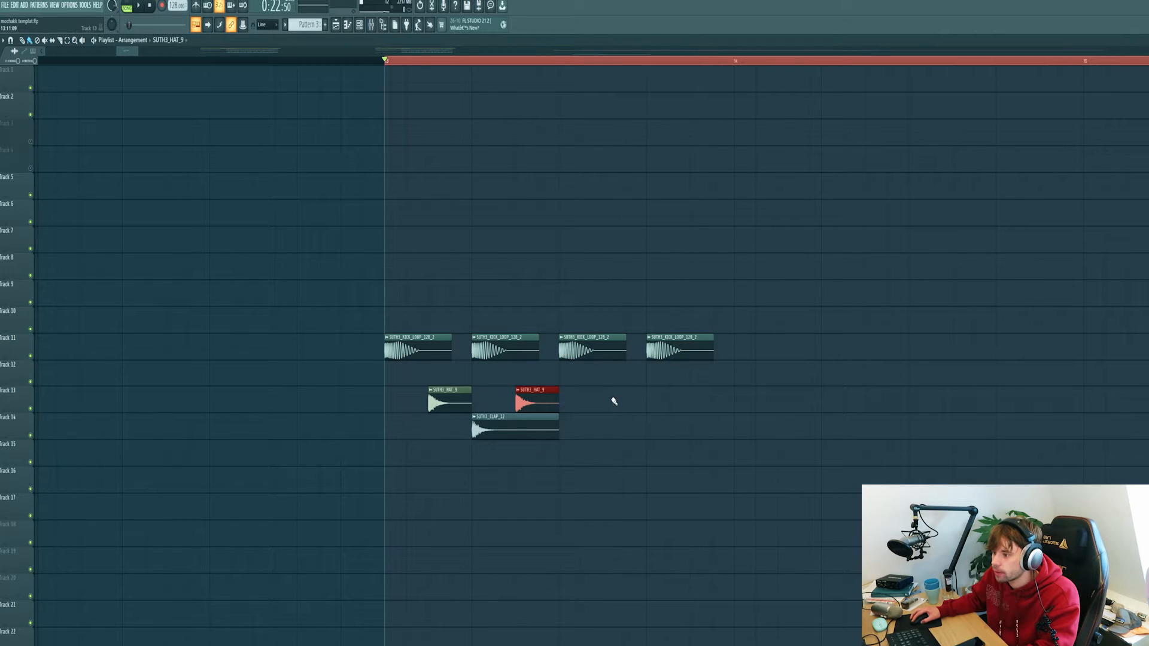
Fill the remaining off-beats on Track 13 with the hat and add a second clap under the fourth kick on Track 14.
{"action": "left_click", "coordinate": [614, 402]}
{"action": "left_click", "coordinate": [693, 402]}
{"action": "mouse_move", "coordinate": [611, 430]}
{"action": "left_mouse_down"}
{"action": "mouse_move", "coordinate": [697, 429]}
{"action": "mouse_move", "coordinate": [684, 436]}
{"action": "left_mouse_up"}
{"action": "key", "text": "space"}
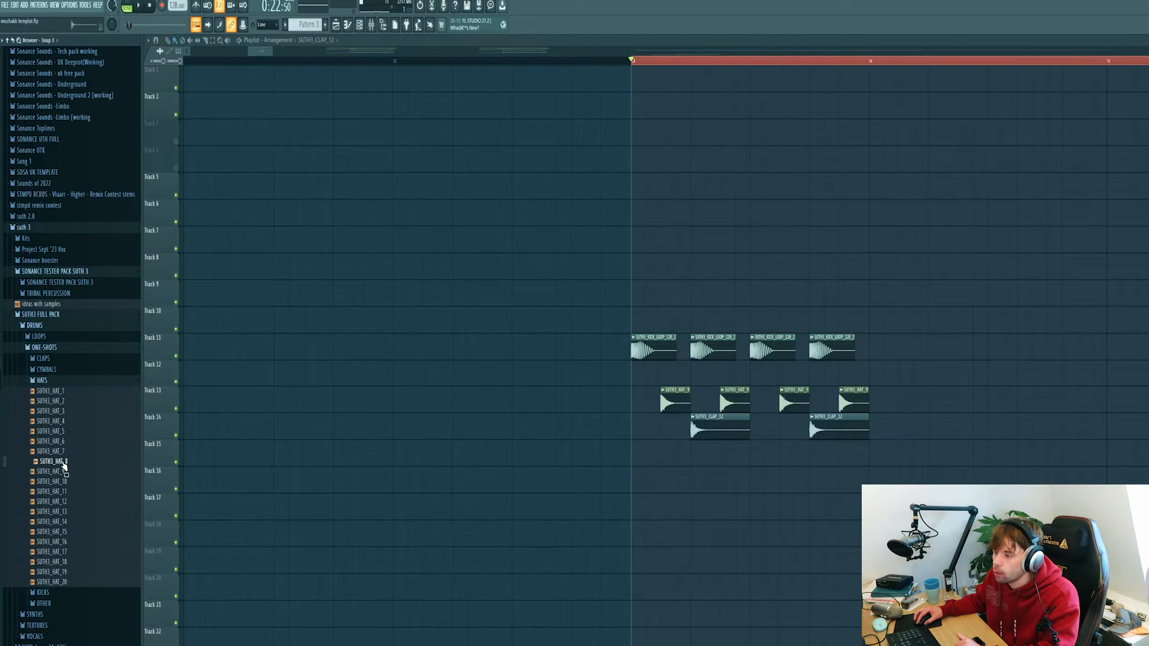
Place two back-to-back SUTH3_HAT_8 hits on Track 12 between the third and fourth kicks, nudging their timing during playback.
{"action": "left_click_drag", "start_coordinate": [64, 466], "coordinate": [786, 379]}
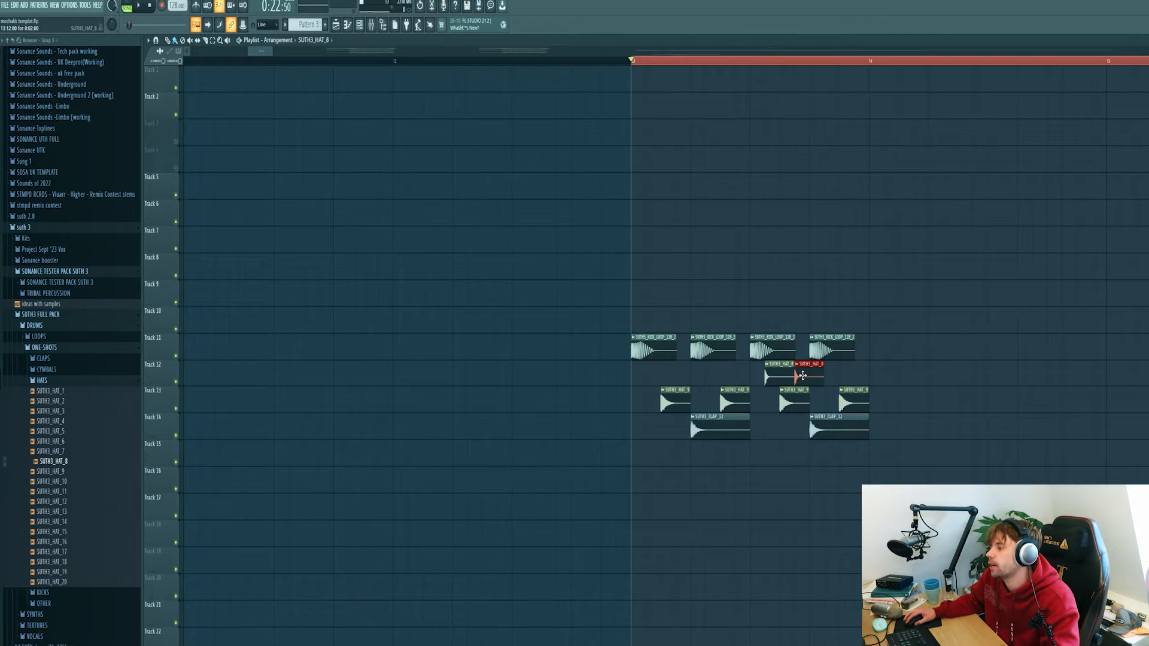
{"action": "key", "text": "space"}
{"action": "scroll", "coordinate": [805, 374], "scroll_direction": "up", "scroll_amount": 3}
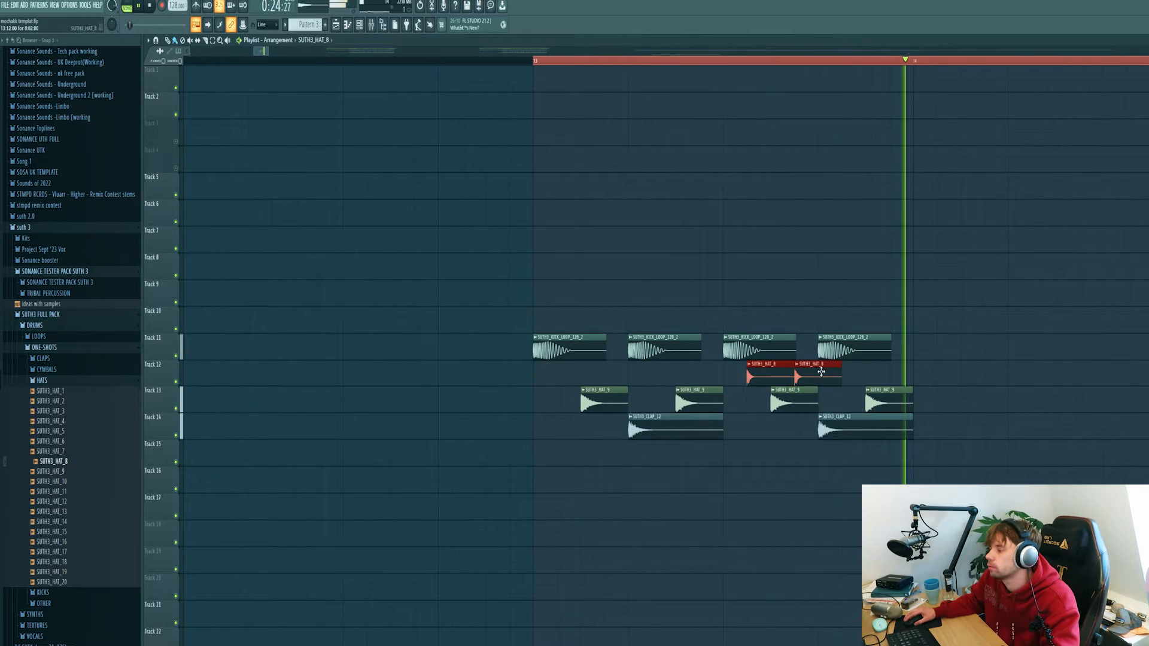
{"action": "left_click", "coordinate": [791, 376]}
{"action": "left_click", "coordinate": [758, 460]}
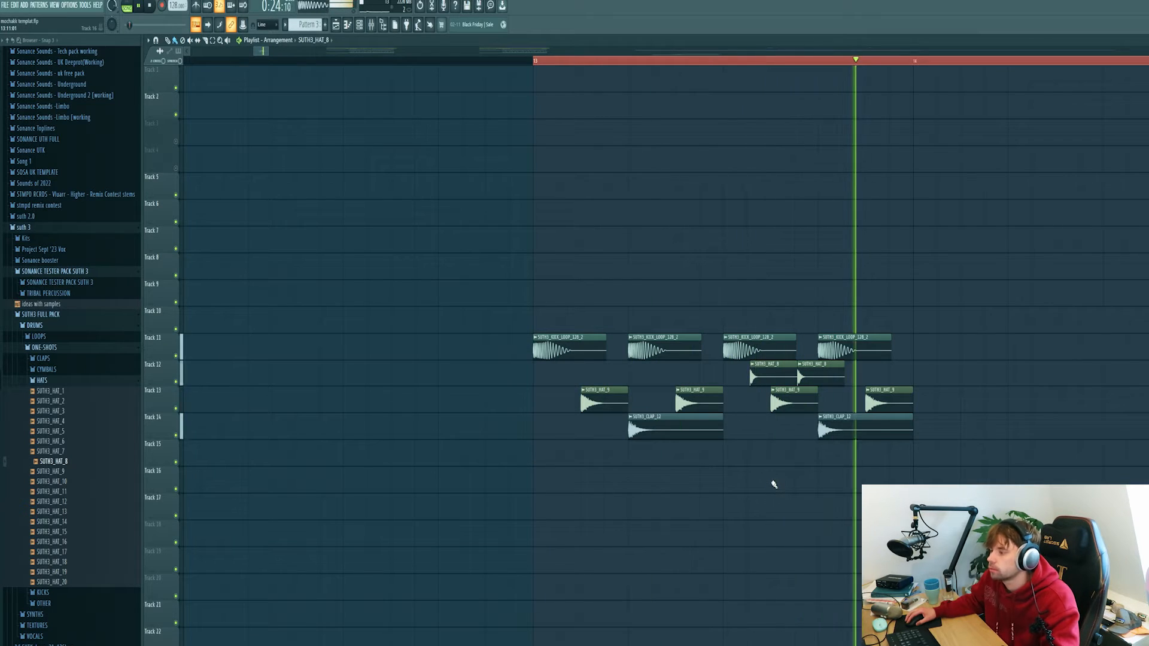
{"action": "key", "text": "space"}
Place the SUTH3_OTHER_27 one-shot on Track 15 just after the fourth kick.
{"action": "left_click", "coordinate": [44, 603]}
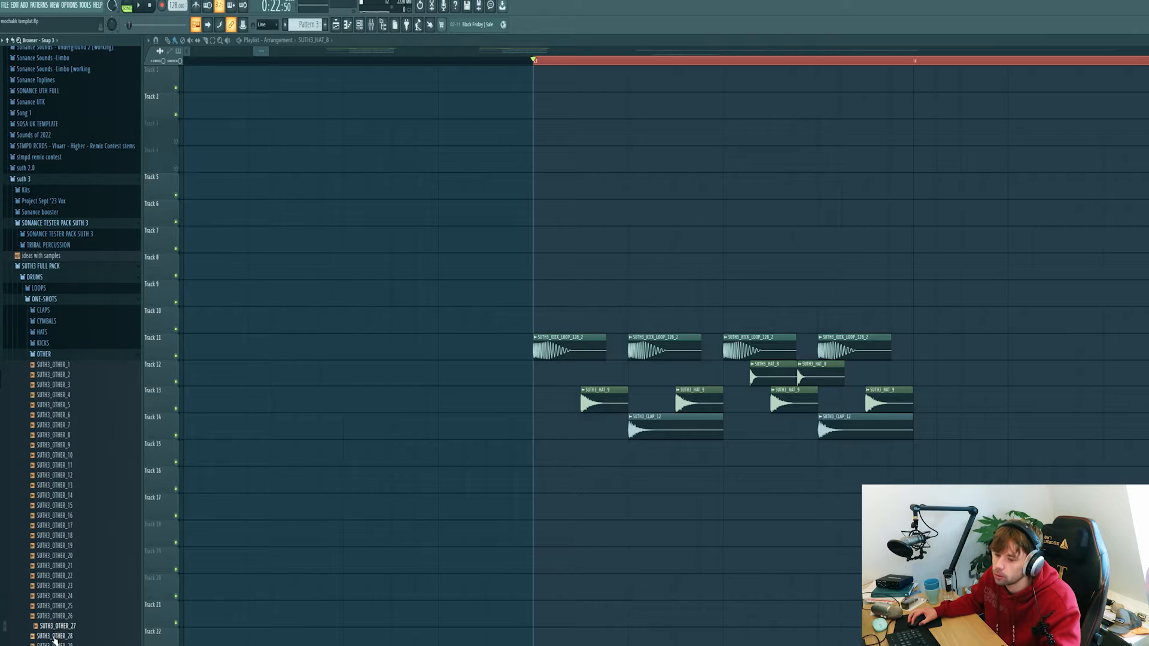
{"action": "left_click_drag", "start_coordinate": [56, 634], "coordinate": [842, 458]}
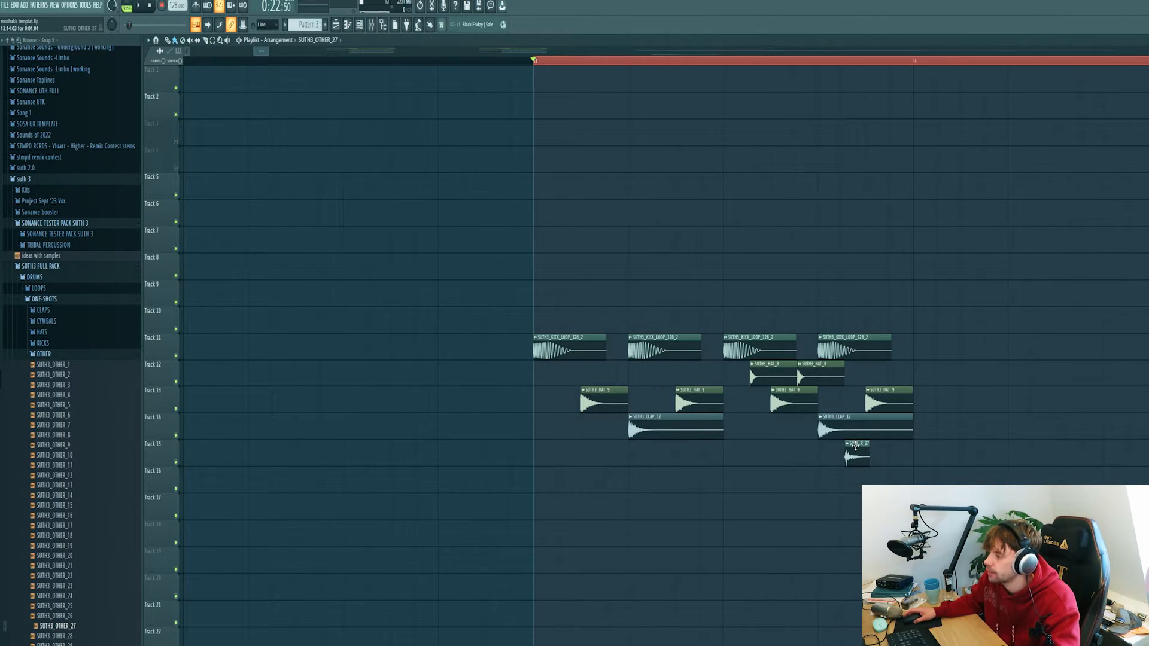
{"action": "key", "text": "space"}
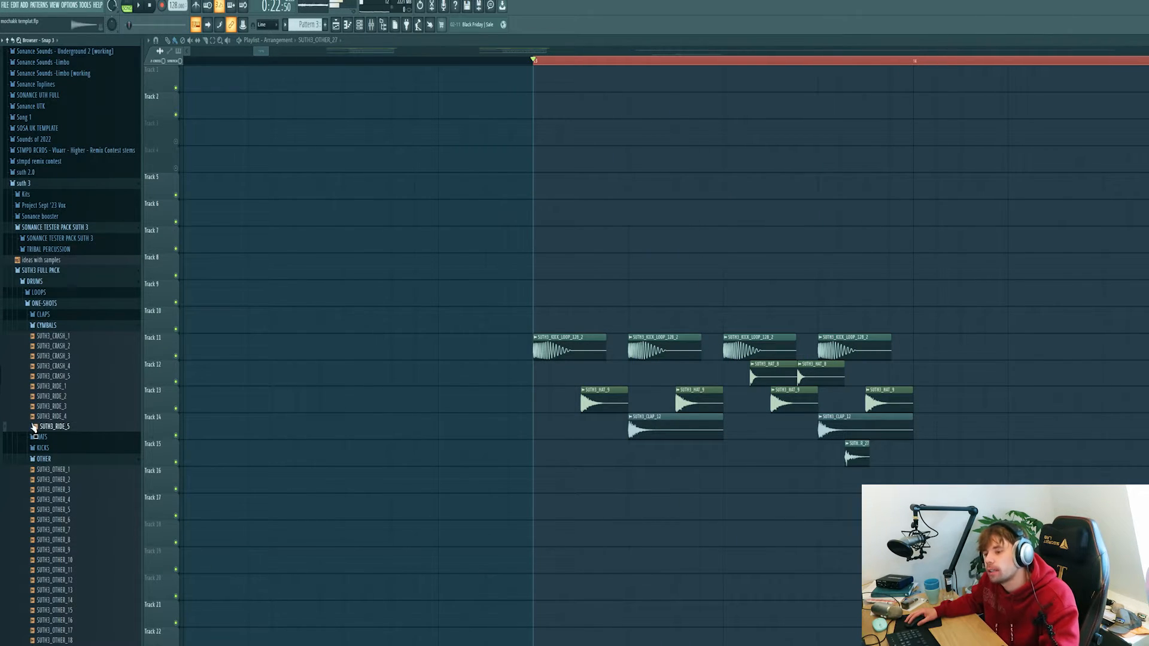
Place SUTH3_RIDE_5 on Track 16 below the drums and keep the sample reversed.
{"action": "left_click_drag", "start_coordinate": [34, 430], "coordinate": [668, 474]}
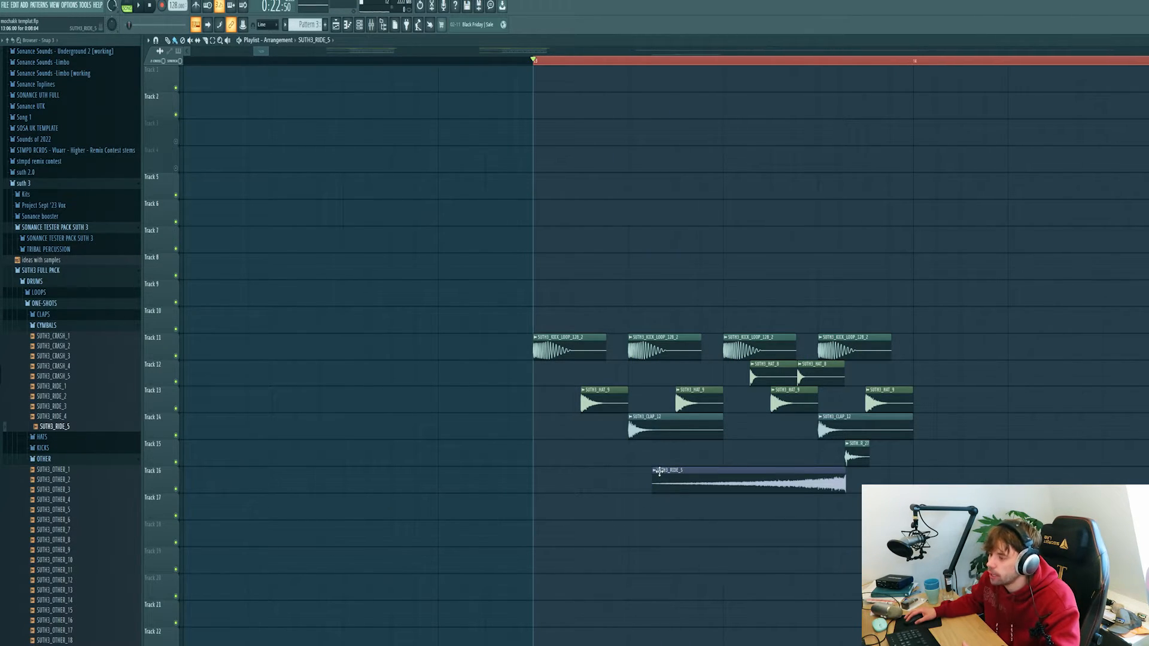
{"action": "double_click", "coordinate": [659, 471]}
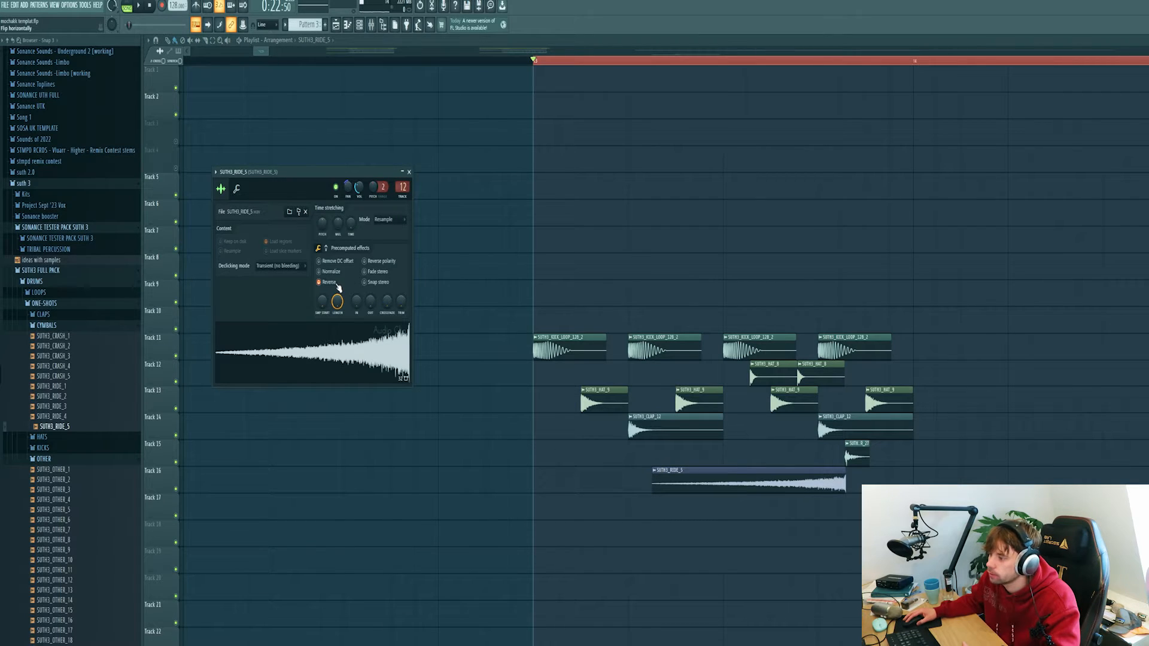
{"action": "left_click", "coordinate": [409, 172]}
{"action": "double_click", "coordinate": [664, 471]}
{"action": "left_click", "coordinate": [329, 282]}
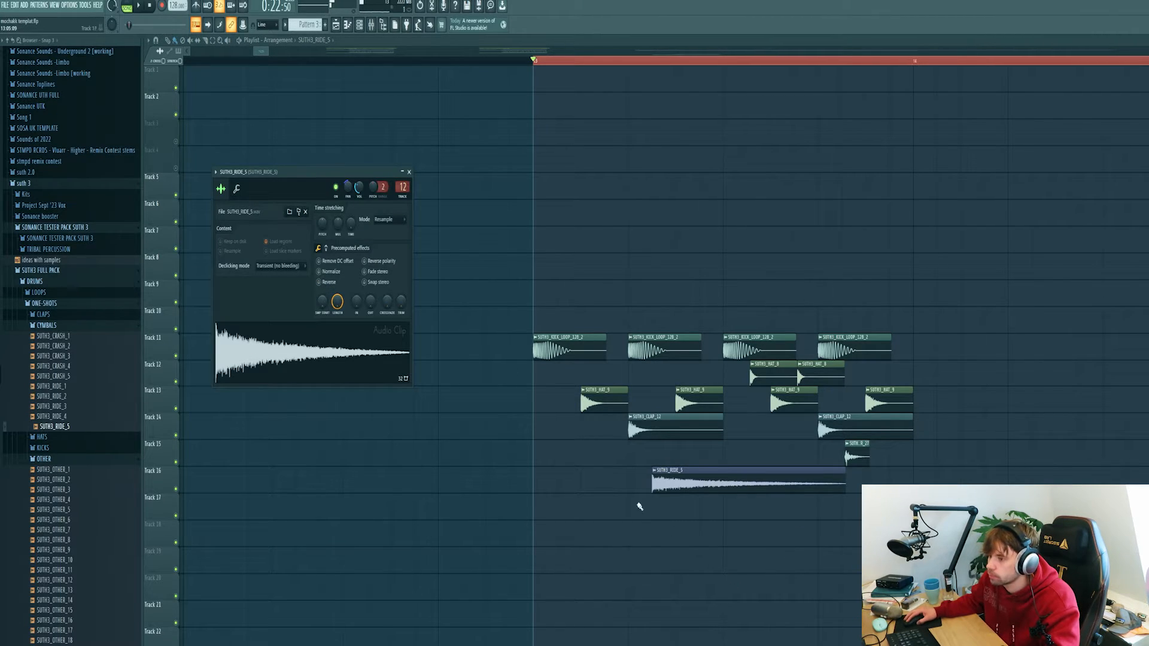
{"action": "left_click", "coordinate": [319, 282]}
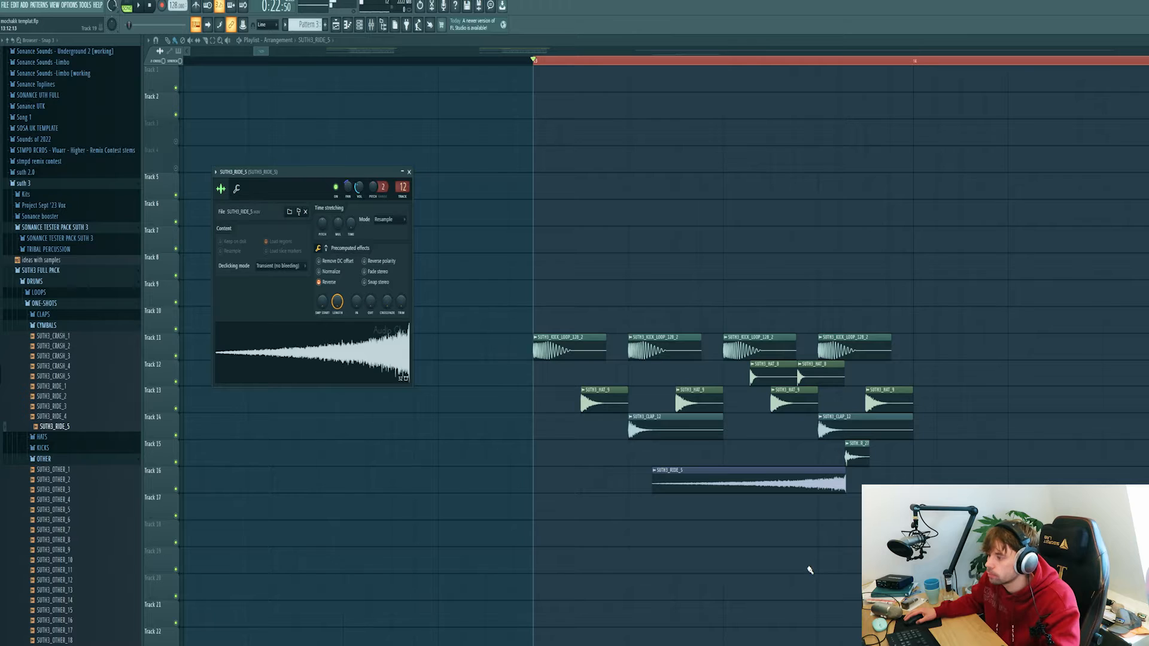
Shift the reversed ride later and trim it to one beat ending at the third off-beat hat, and audition the groove.
{"action": "left_click_drag", "start_coordinate": [753, 486], "coordinate": [775, 487]}
{"action": "left_click_drag", "start_coordinate": [868, 488], "coordinate": [759, 495]}
{"action": "key", "text": "space"}
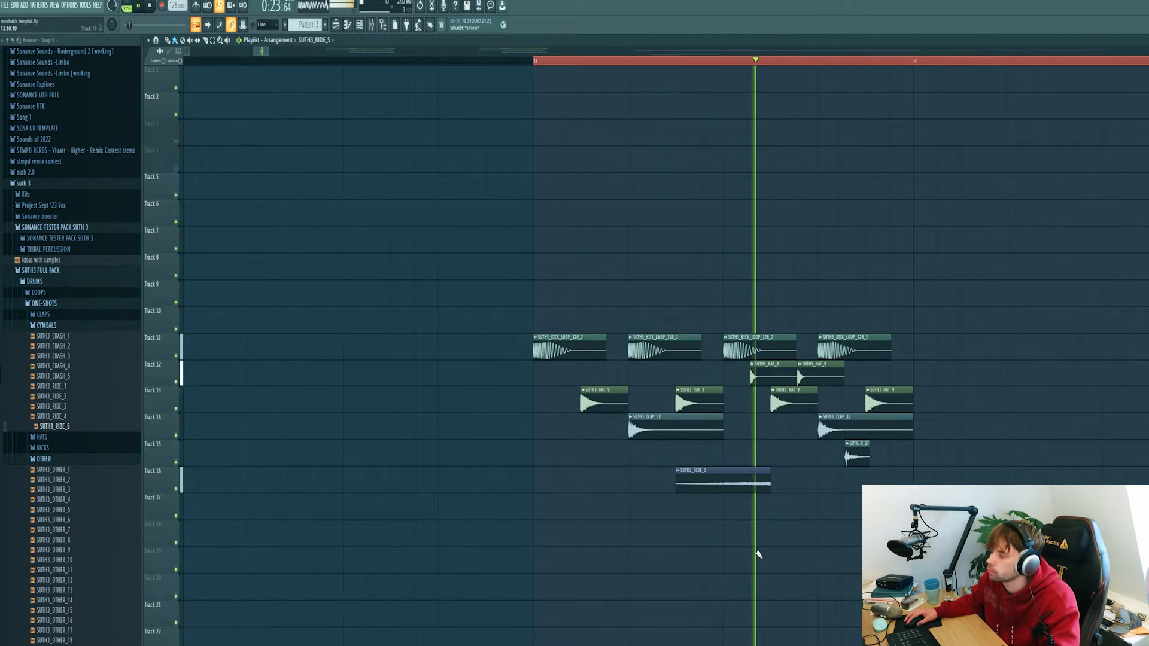
{"action": "key", "text": "space"}
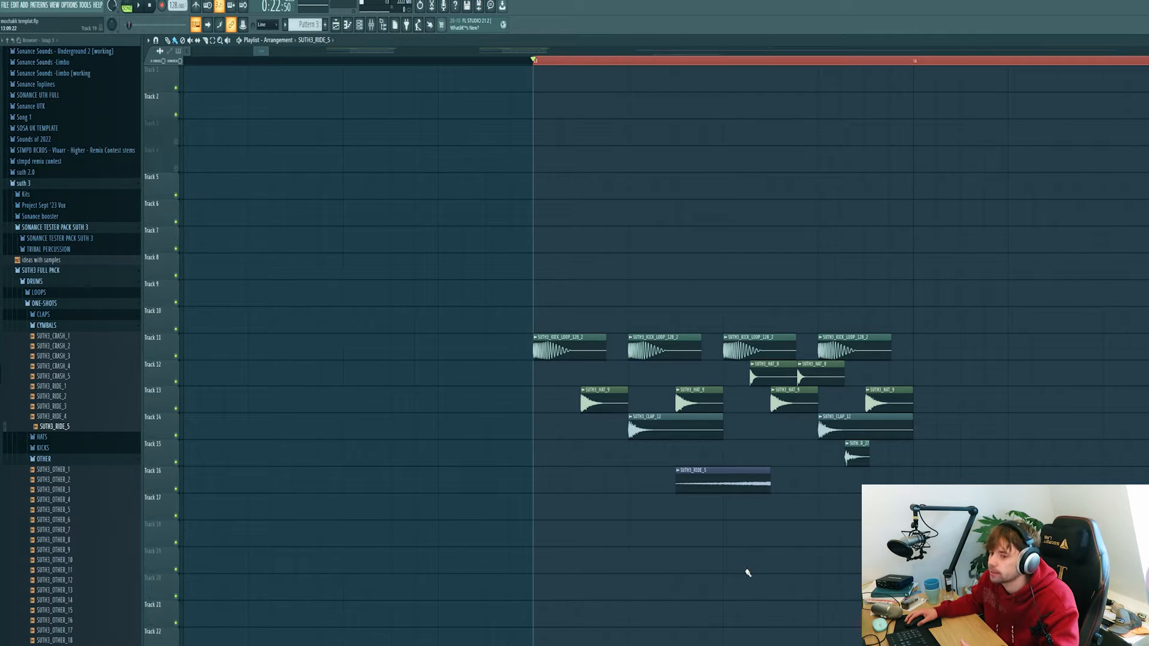
Select all the drum clips of the bar and duplicate them into the following bar.
{"action": "left_click_drag", "start_coordinate": [964, 544], "coordinate": [518, 282]}
{"action": "scroll", "coordinate": [544, 320], "scroll_direction": "down", "scroll_amount": 2}
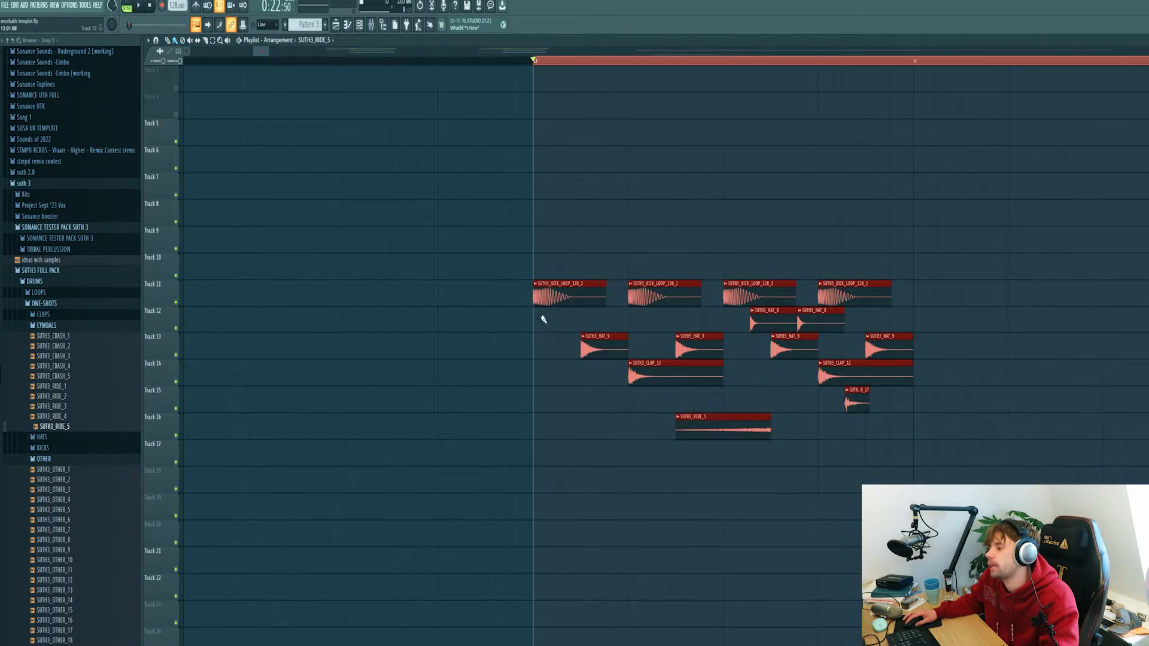
{"action": "key", "text": "ctrl+b"}
{"action": "scroll", "coordinate": [497, 362], "scroll_direction": "down", "scroll_amount": 2}
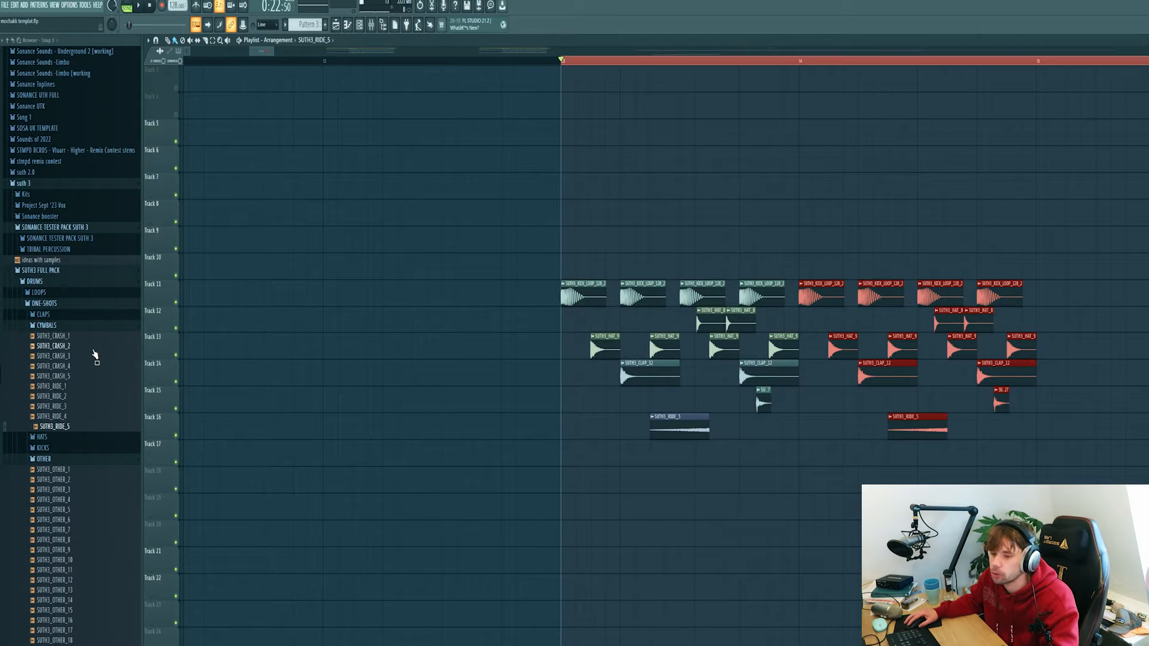
Audition the glitch loops, place SUTH3_FILLER_128_10 on Track 17 from the start of the drums, and play the result.
{"action": "left_click", "coordinate": [58, 306]}
{"action": "left_click", "coordinate": [58, 294]}
{"action": "left_click", "coordinate": [60, 314]}
{"action": "left_click", "coordinate": [65, 376]}
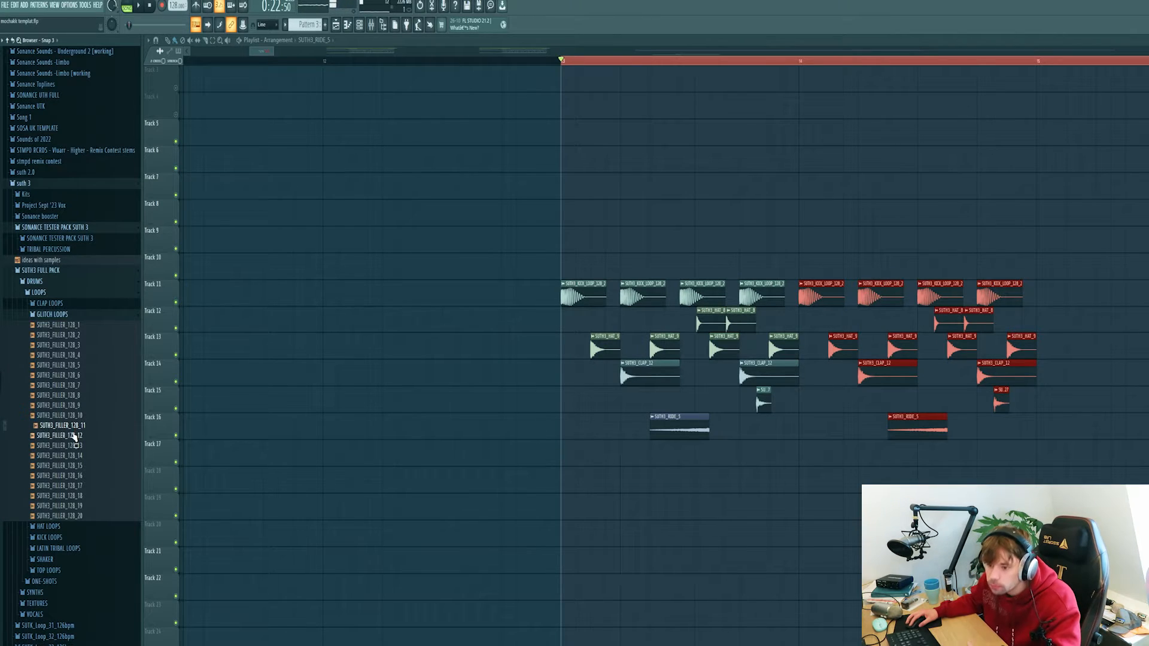
{"action": "left_click_drag", "start_coordinate": [77, 422], "coordinate": [559, 473]}
{"action": "scroll", "coordinate": [464, 482], "scroll_direction": "down", "scroll_amount": 2}
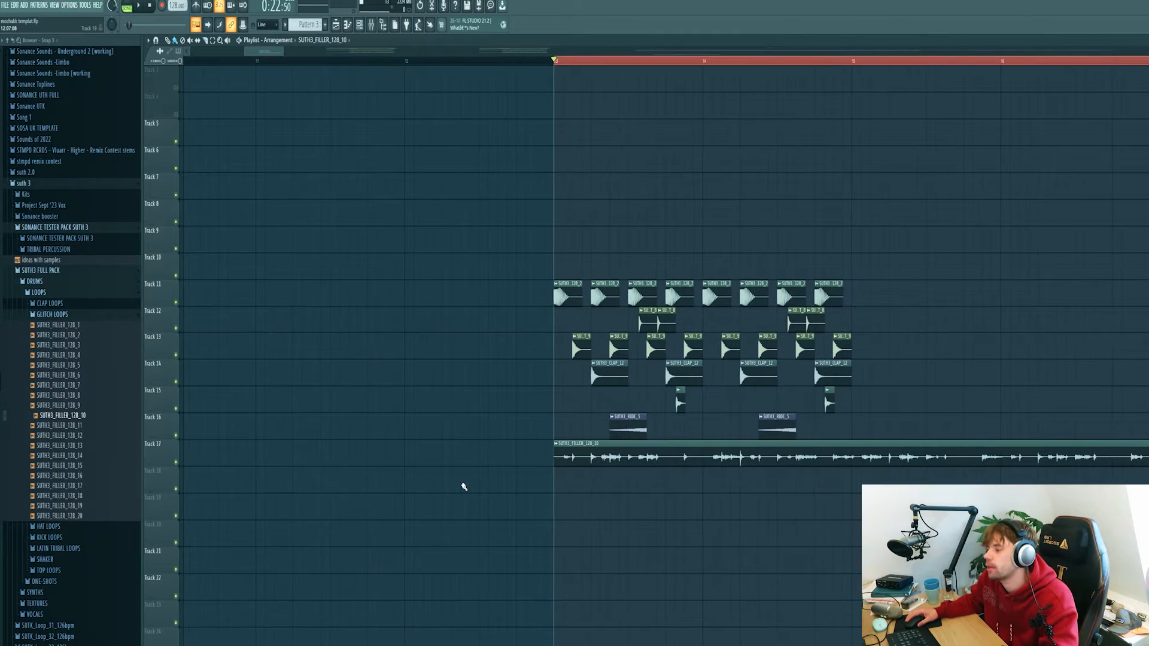
{"action": "key", "text": "space"}
{"action": "scroll", "coordinate": [666, 533], "scroll_direction": "down", "scroll_amount": 2}
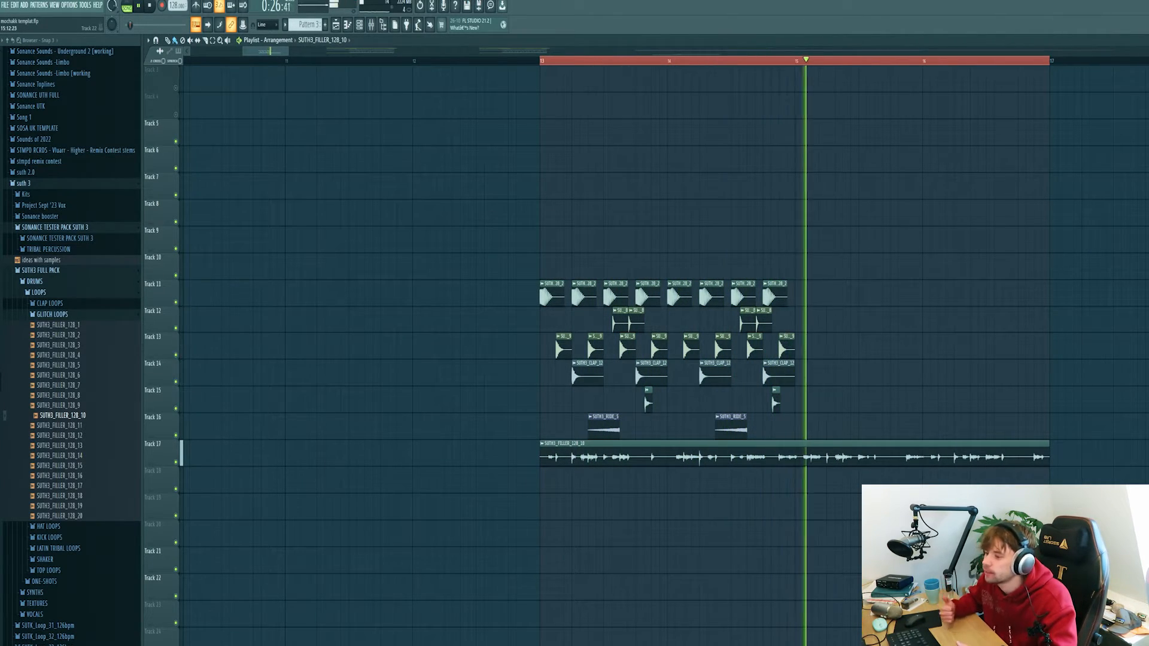
{"action": "key", "text": "space"}
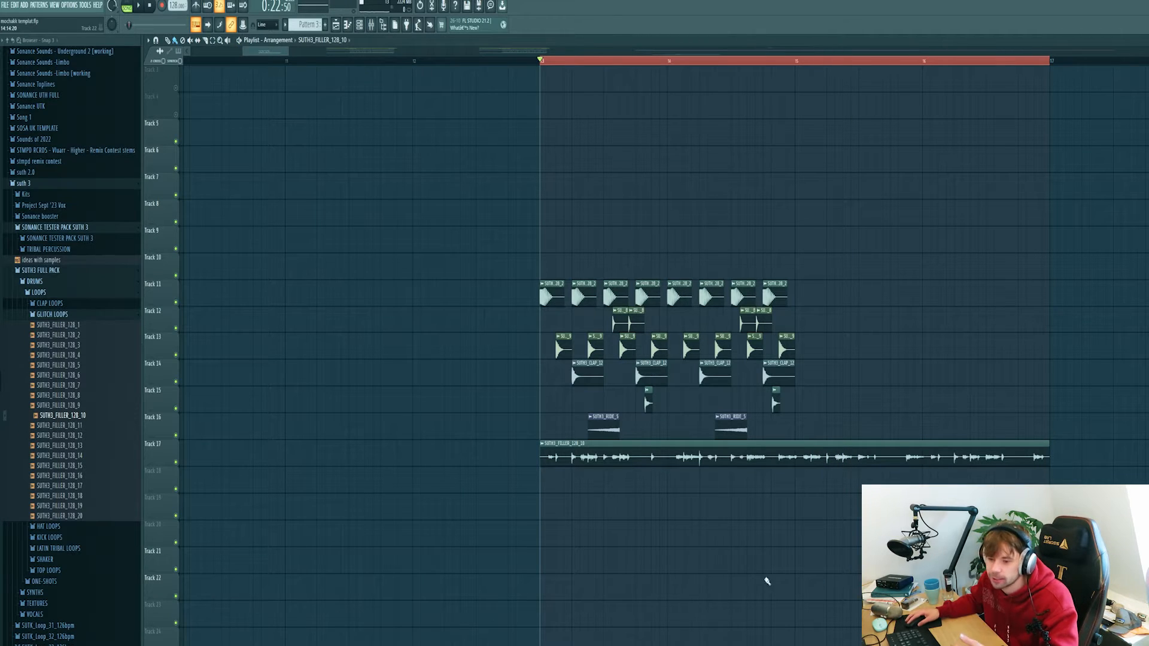
Audition the shaker loops and place SUTH3_SHAKER_LOOP_128_4 on Track 18 from the start of the drums.
{"action": "left_click", "coordinate": [66, 559]}
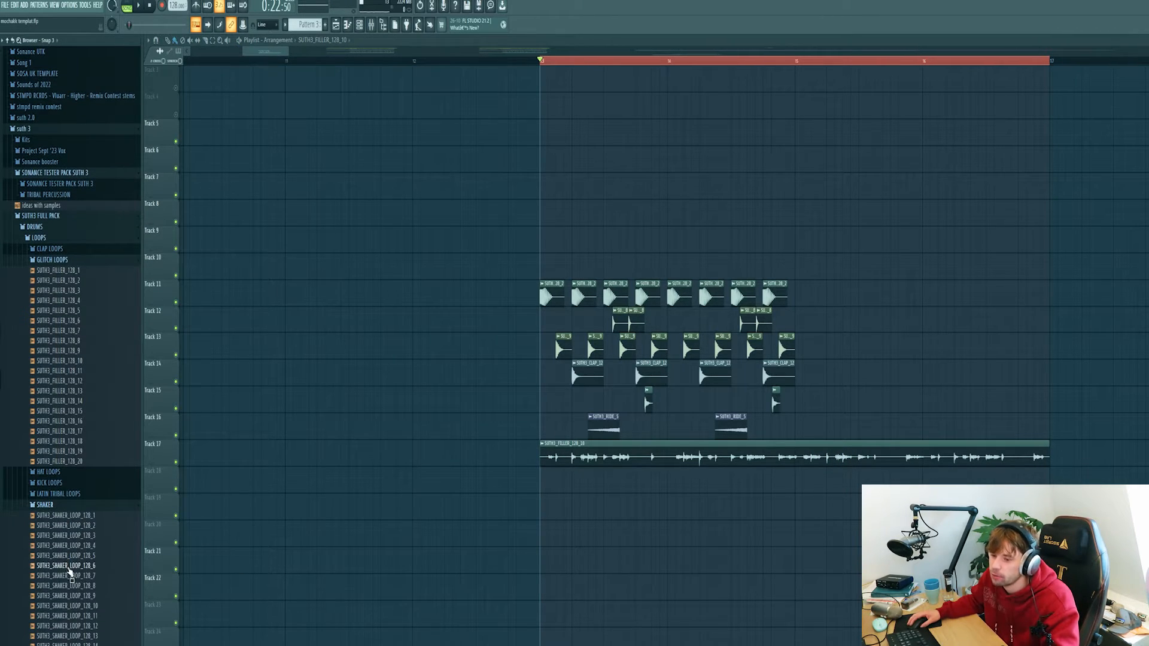
{"action": "scroll", "coordinate": [72, 551], "scroll_direction": "down", "scroll_amount": 3}
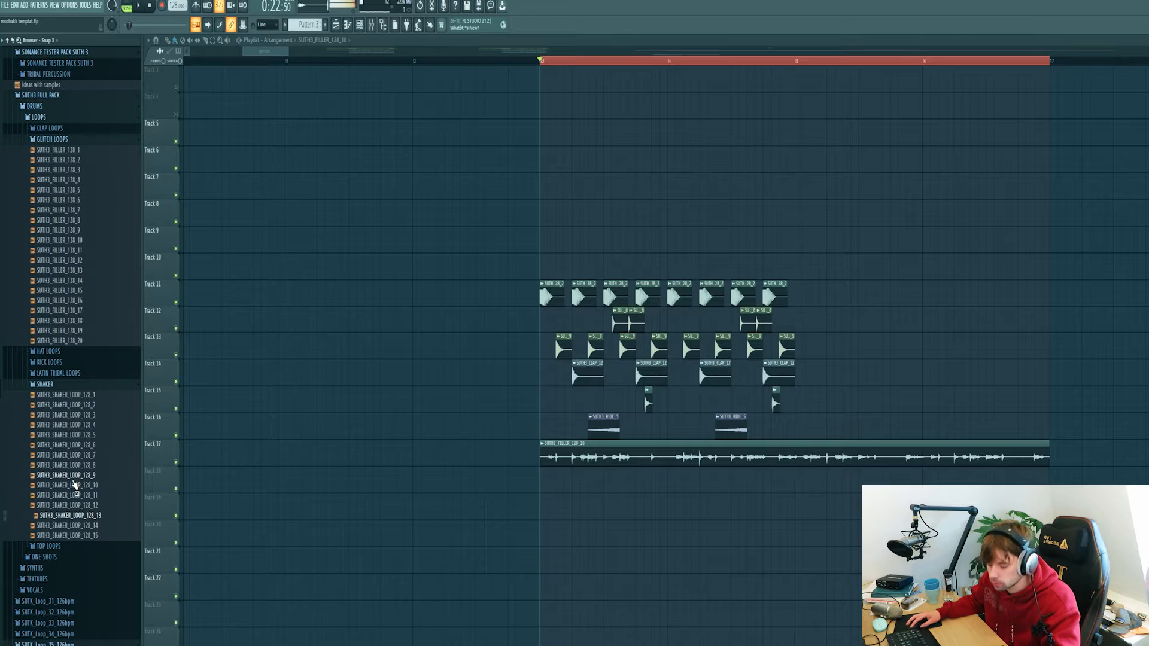
{"action": "left_click", "coordinate": [86, 425]}
{"action": "left_click_drag", "start_coordinate": [134, 449], "coordinate": [541, 484]}
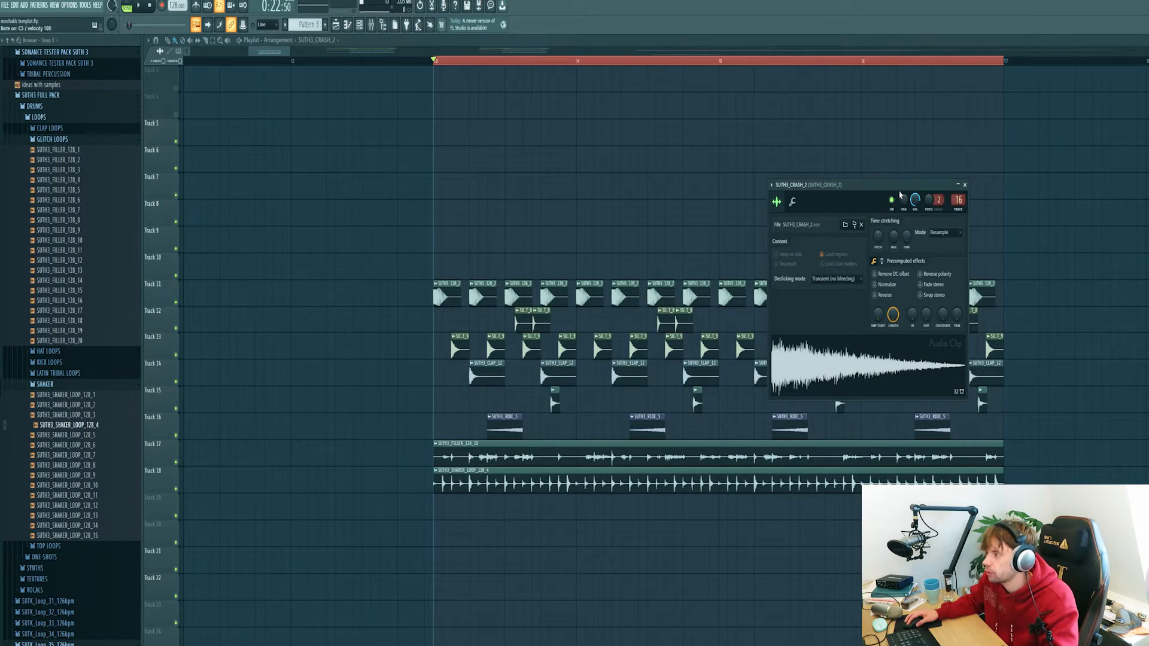
Repeat SUTH3_CRASH_2 on every beat of the fourth bar on Track 10, add a crash at the drums' start, and play the section.
{"action": "key", "text": "Escape"}
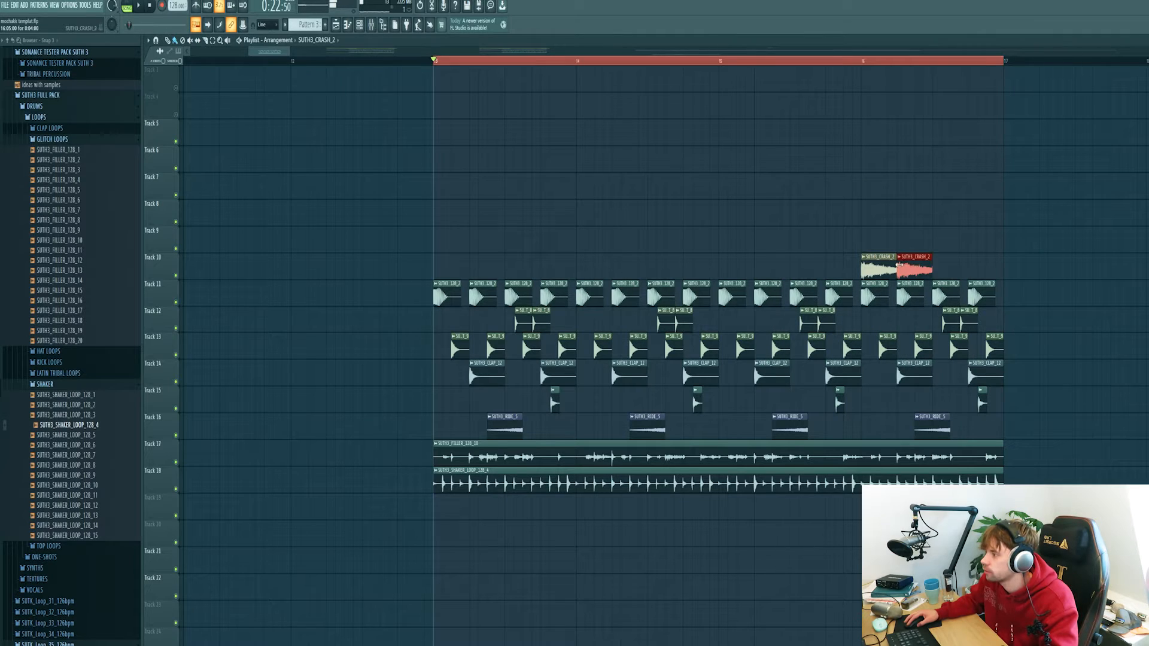
{"action": "key", "text": "ctrl+b"}
{"action": "key", "text": "ctrl+b"}
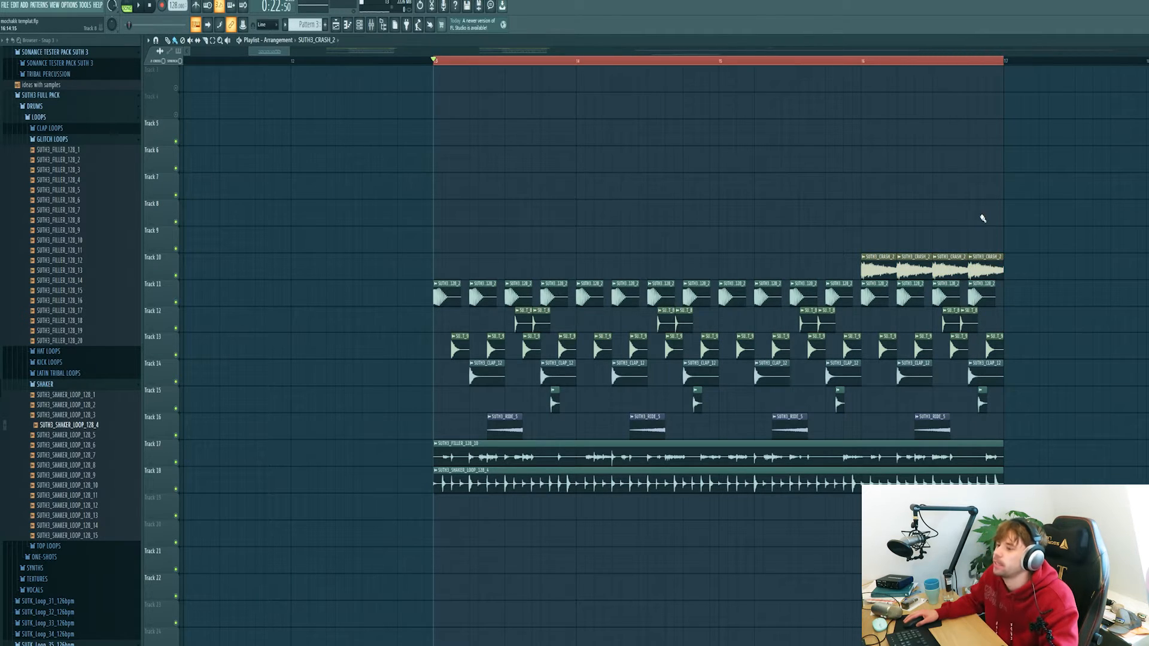
{"action": "left_click", "coordinate": [440, 267]}
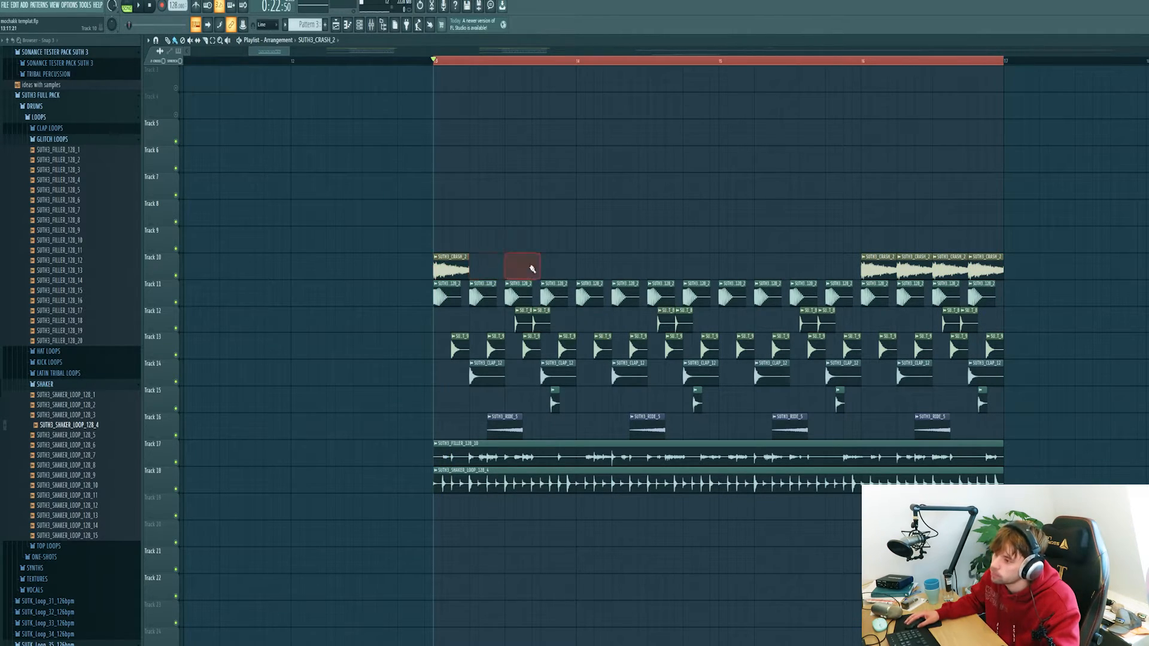
{"action": "left_click", "coordinate": [409, 62]}
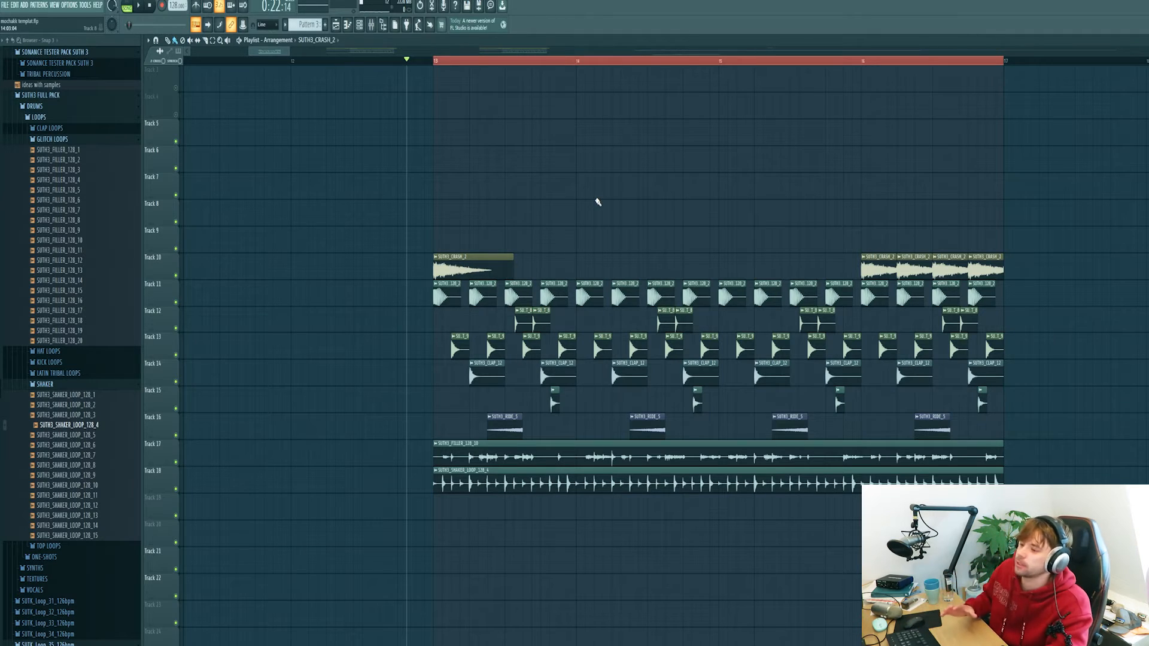
{"action": "key", "text": "space"}
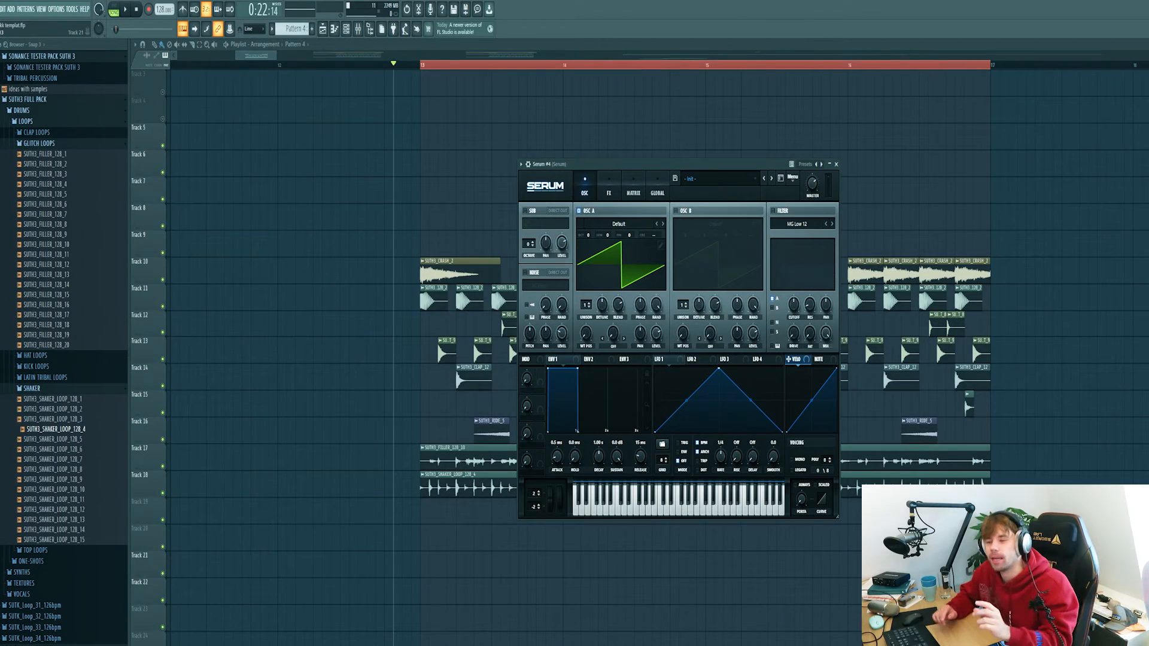
Browse the SUTH3 bass presets in Serum and load Bass - Look.
{"action": "left_click", "coordinate": [729, 179]}
{"action": "mouse_move", "coordinate": [880, 290]}
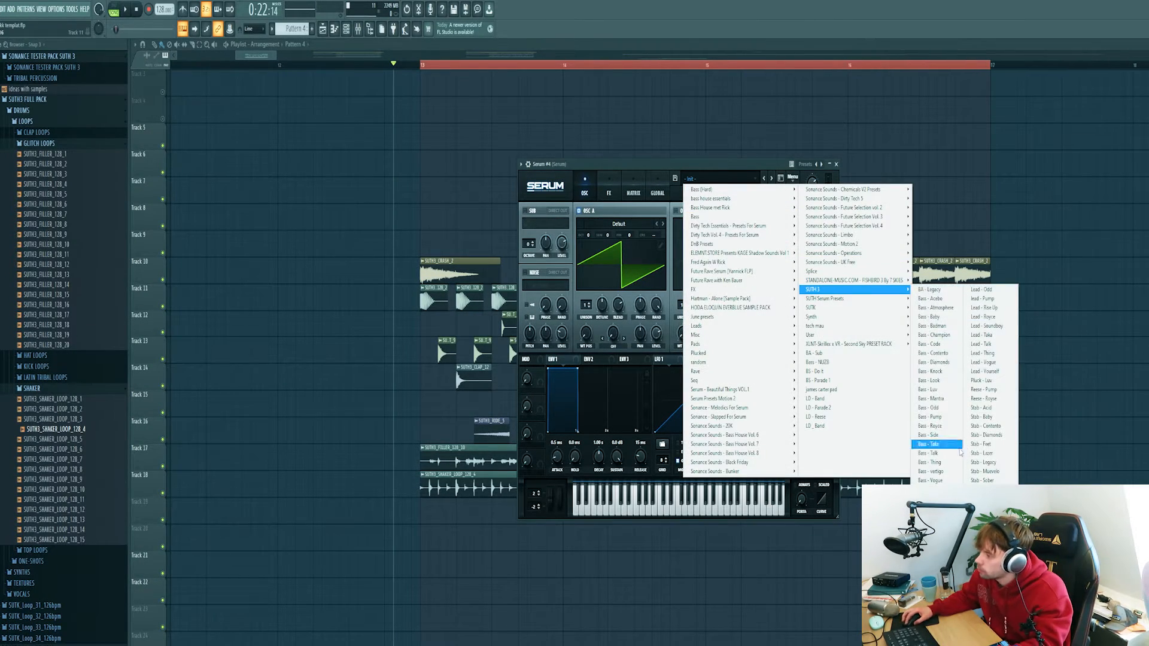
{"action": "left_click", "coordinate": [952, 473]}
{"action": "left_click", "coordinate": [765, 179]}
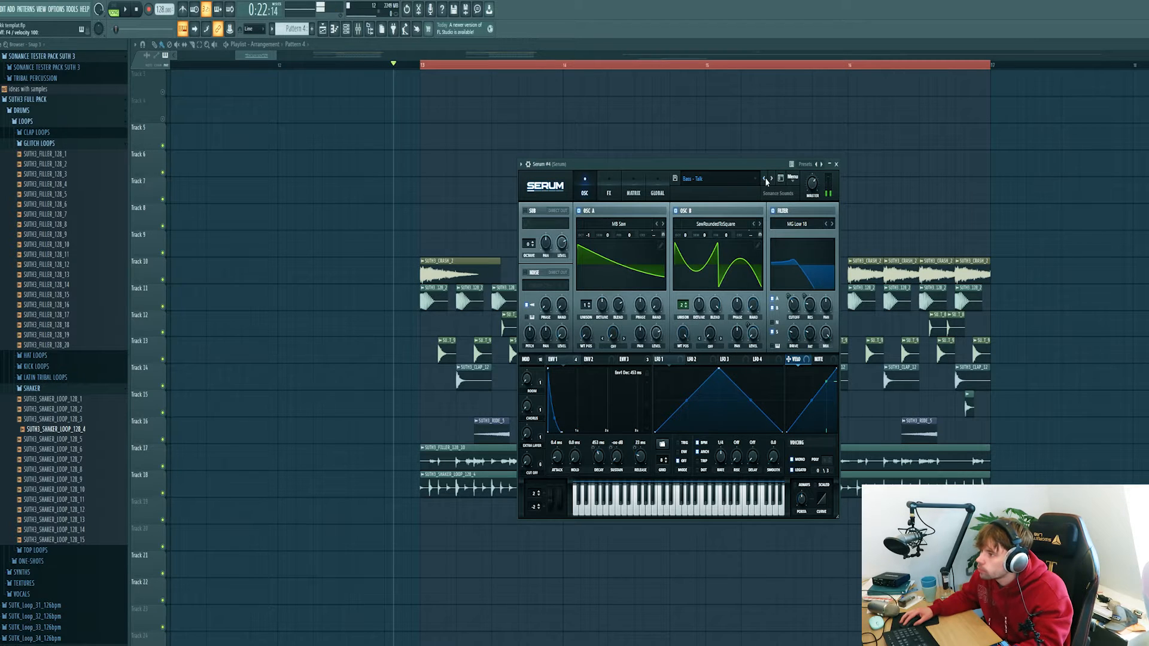
{"action": "left_click", "coordinate": [766, 179]}
{"action": "left_click", "coordinate": [765, 179]}
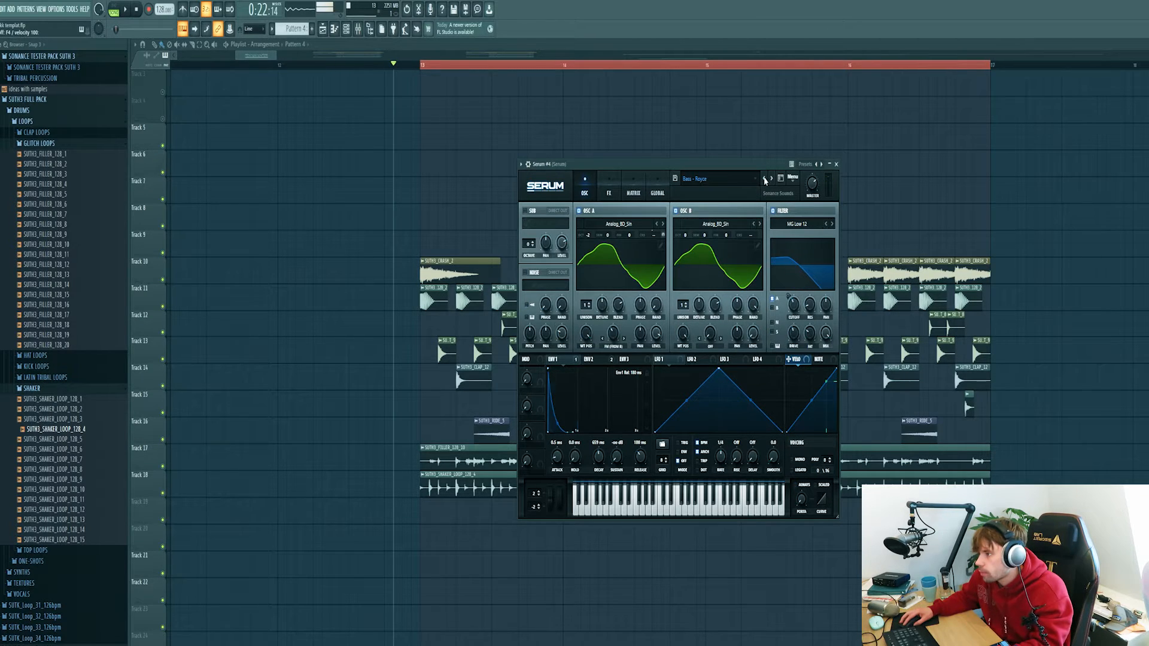
{"action": "left_click", "coordinate": [765, 179]}
{"action": "left_click", "coordinate": [765, 179]}
{"action": "left_click", "coordinate": [766, 179]}
{"action": "left_click", "coordinate": [765, 179]}
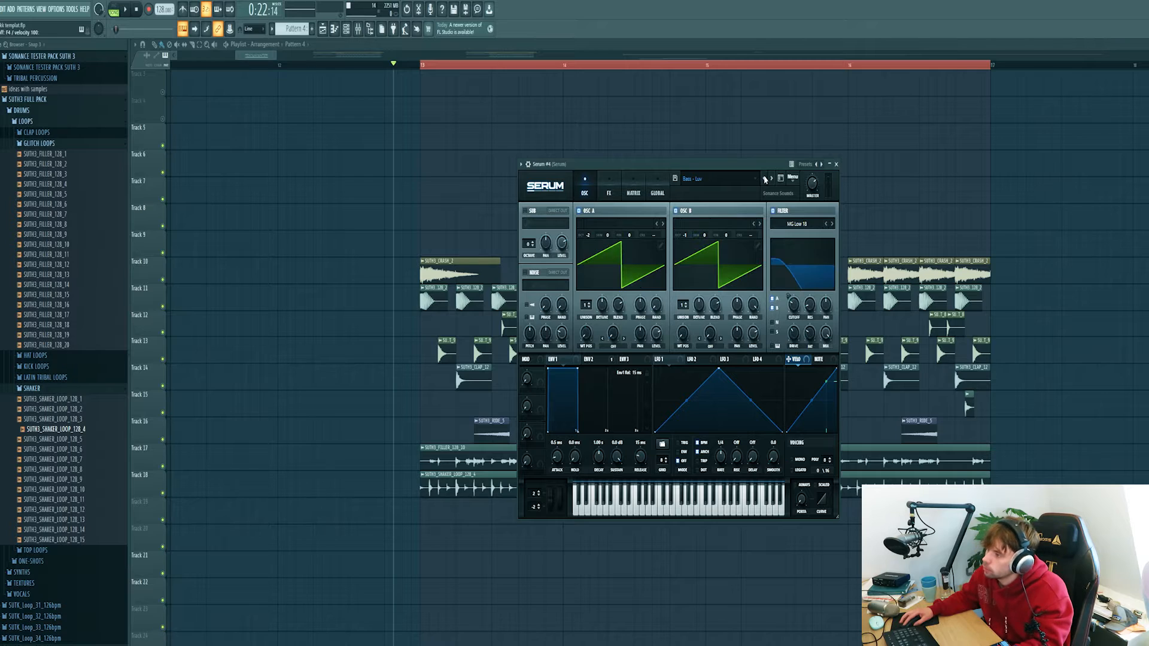
{"action": "left_click", "coordinate": [765, 178]}
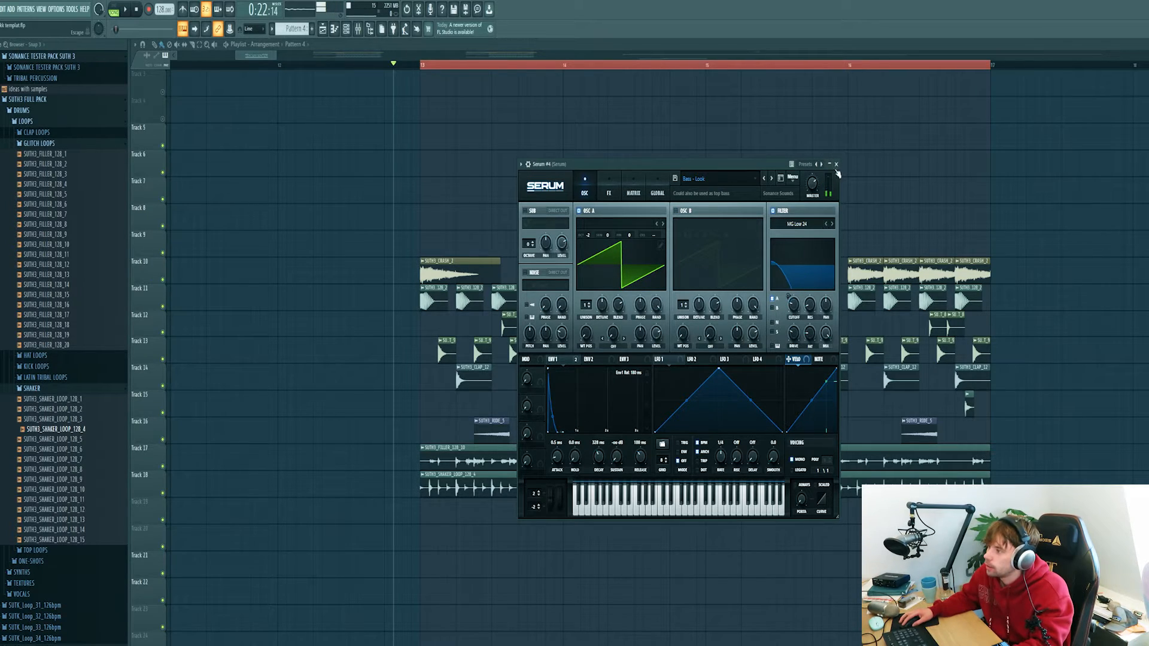
Close Serum and draw the bassline's first bar in its piano roll: five short G notes, with the second raised to G sharp, and play them.
{"action": "left_click", "coordinate": [837, 164]}
{"action": "left_click", "coordinate": [722, 210]}
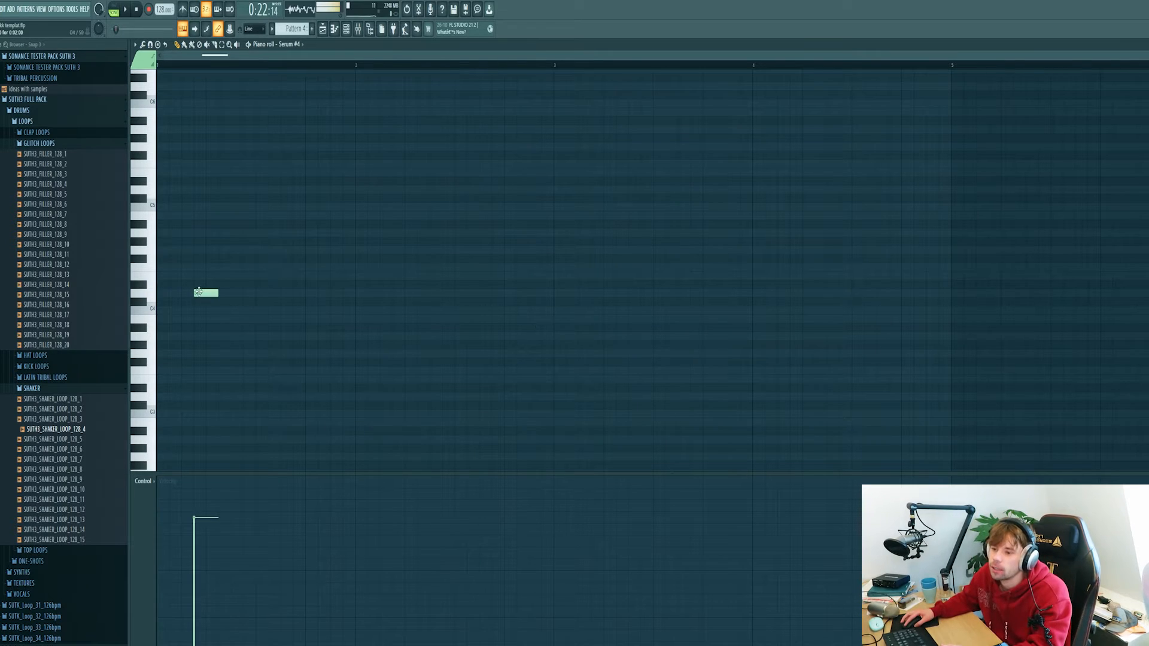
{"action": "left_click_drag", "start_coordinate": [206, 293], "coordinate": [191, 266]}
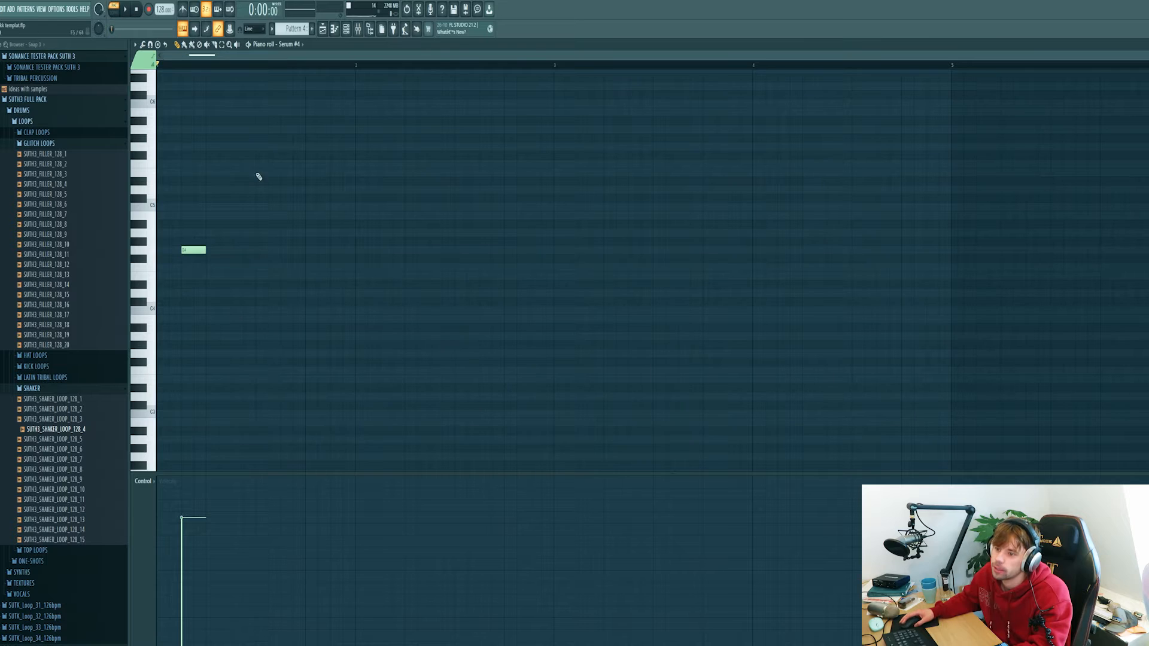
{"action": "scroll", "coordinate": [261, 185], "scroll_direction": "up", "scroll_amount": 2}
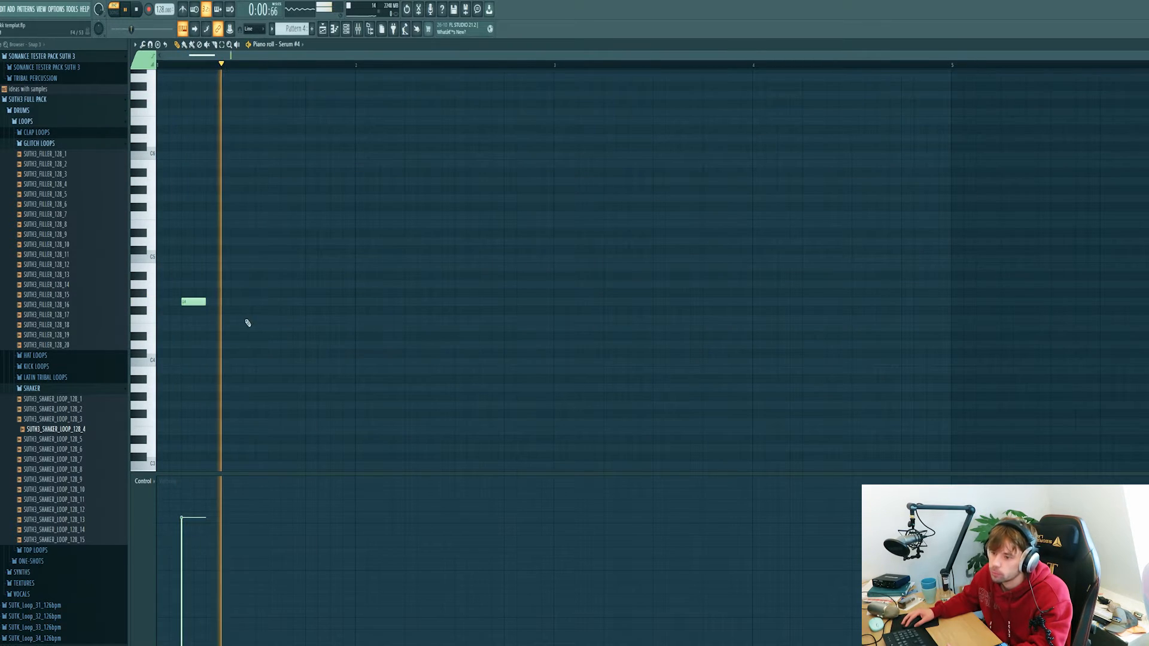
{"action": "left_click", "coordinate": [232, 294]}
{"action": "left_click", "coordinate": [263, 301]}
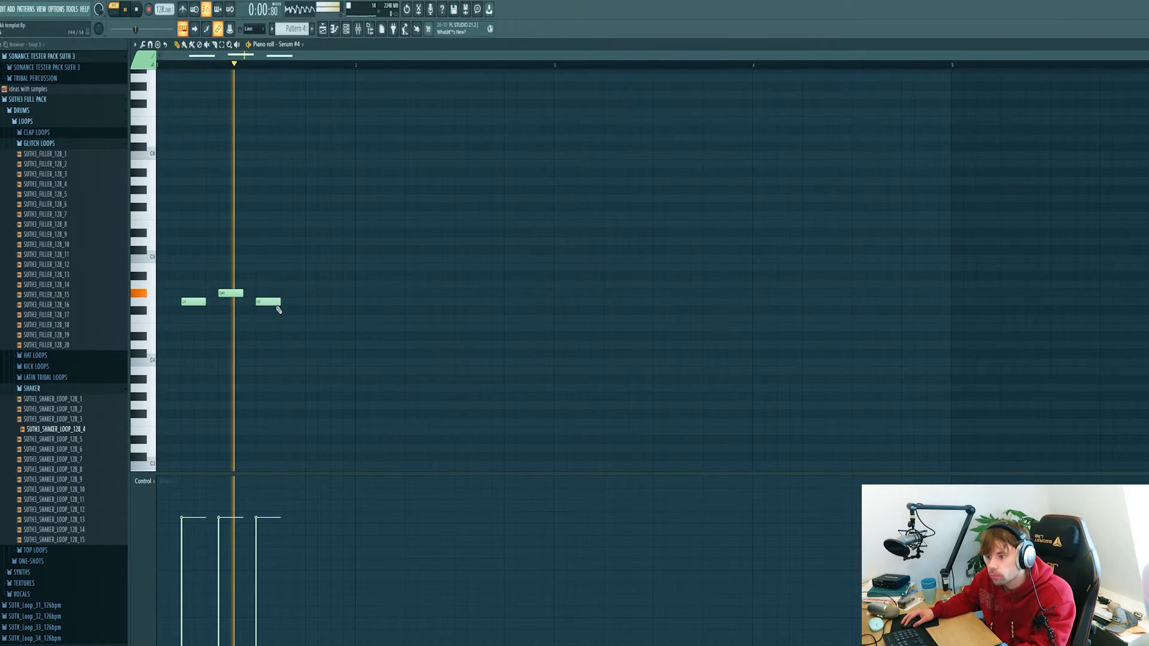
{"action": "left_click", "coordinate": [288, 302]}
{"action": "left_click", "coordinate": [323, 301]}
{"action": "key", "text": "space"}
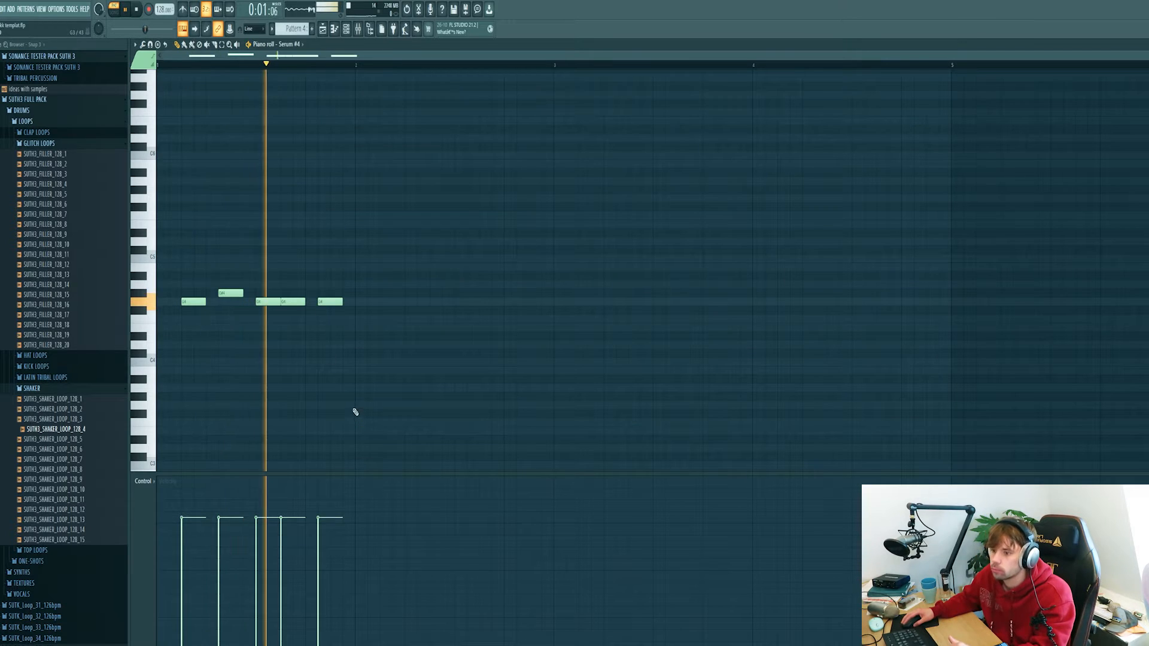
{"action": "key", "text": "space"}
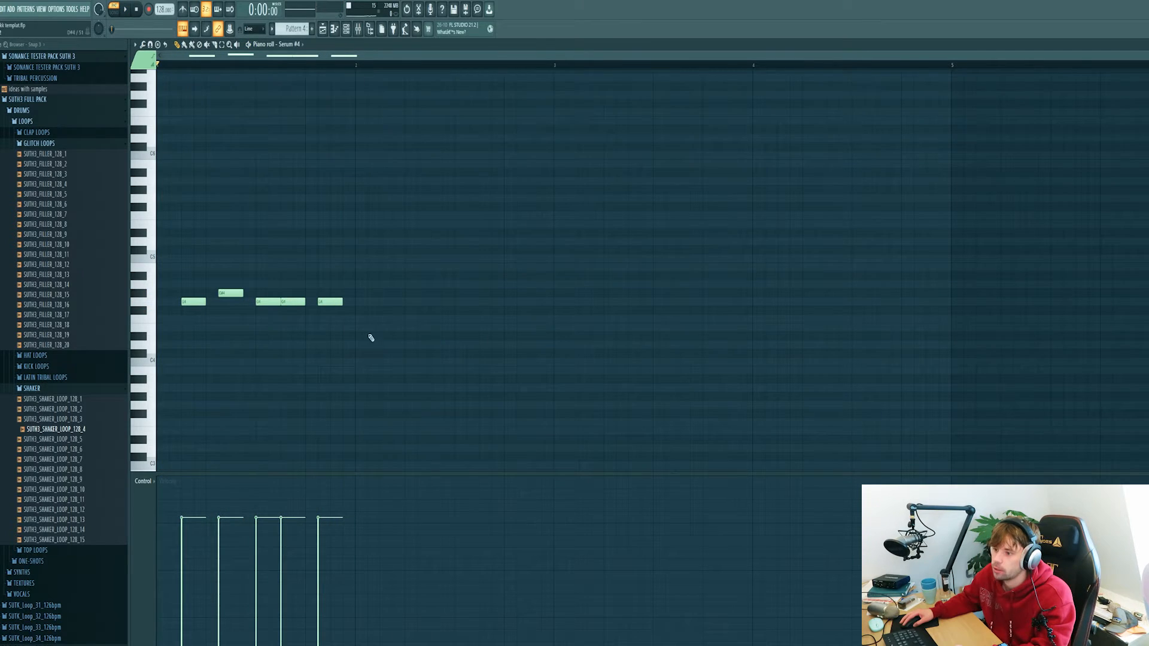
Add the bassline's second bar with G notes, a longer G sharp second note and a closing F, and play the pattern.
{"action": "left_click", "coordinate": [384, 301]}
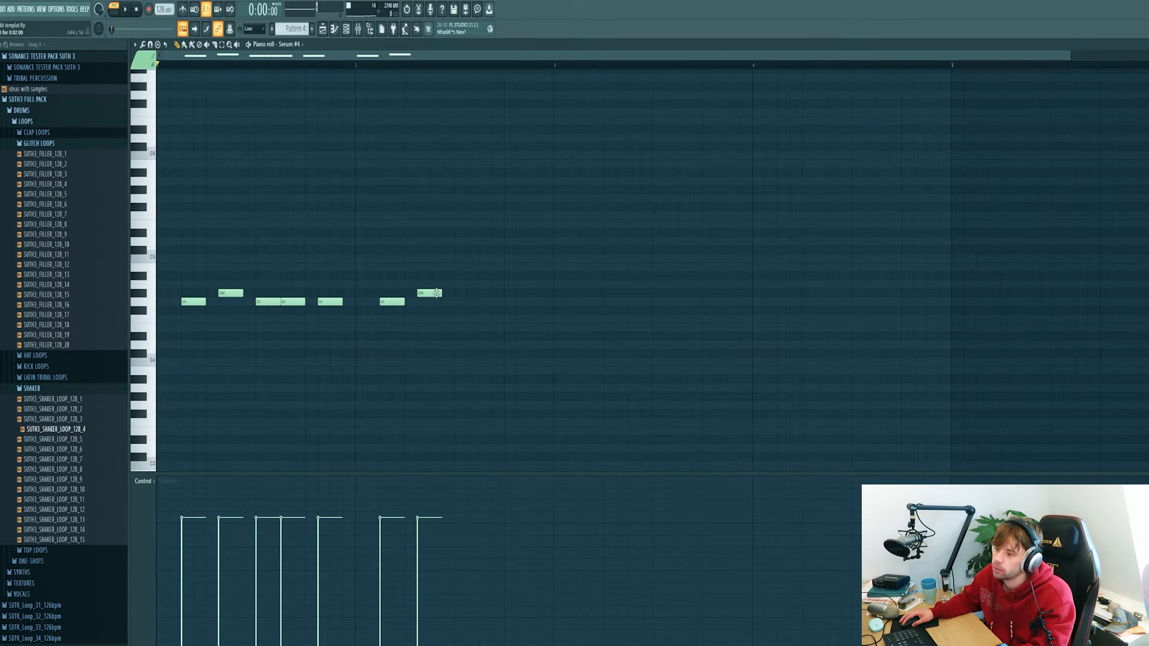
{"action": "left_click_drag", "start_coordinate": [458, 311], "coordinate": [460, 297]}
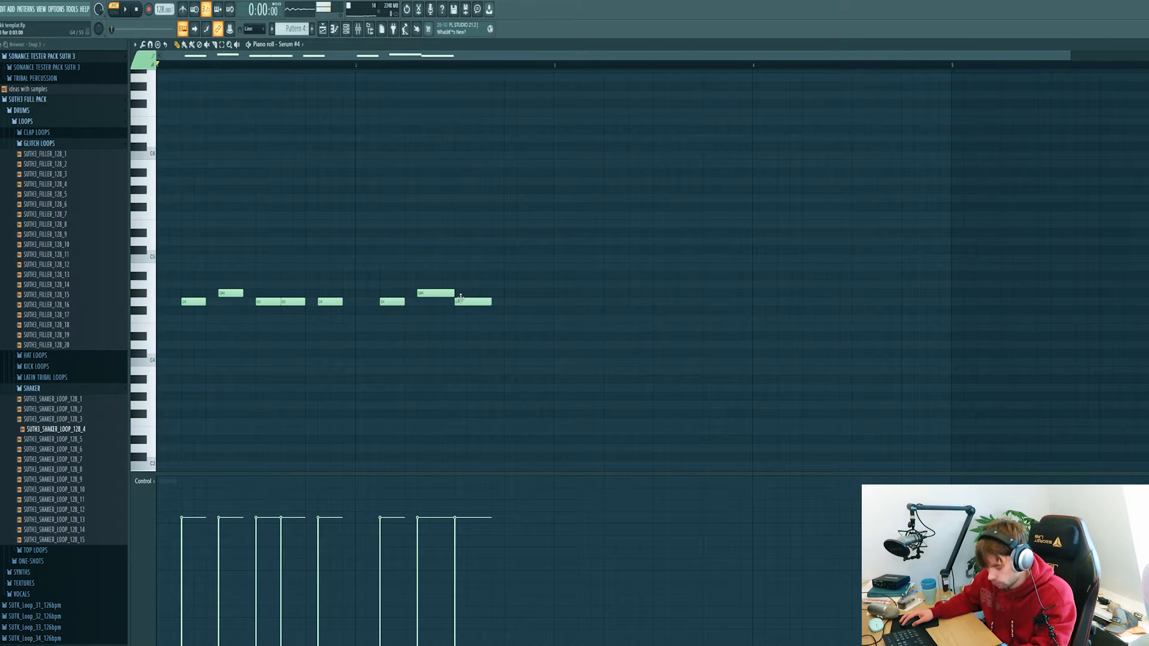
{"action": "key", "text": "space"}
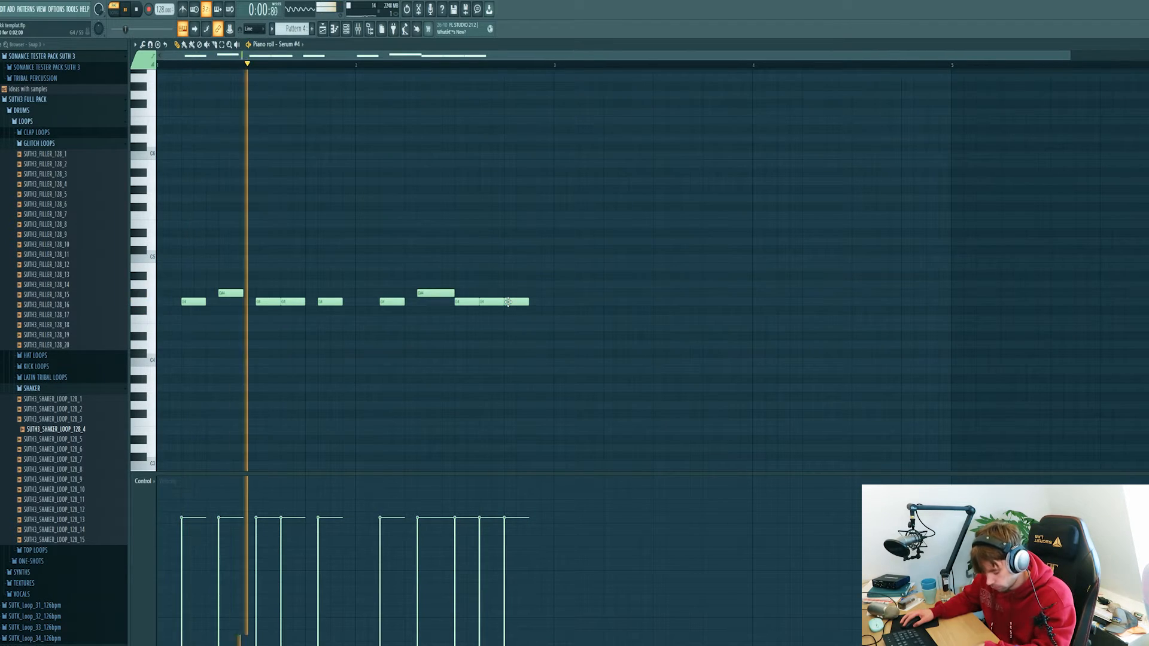
{"action": "left_click", "coordinate": [551, 319]}
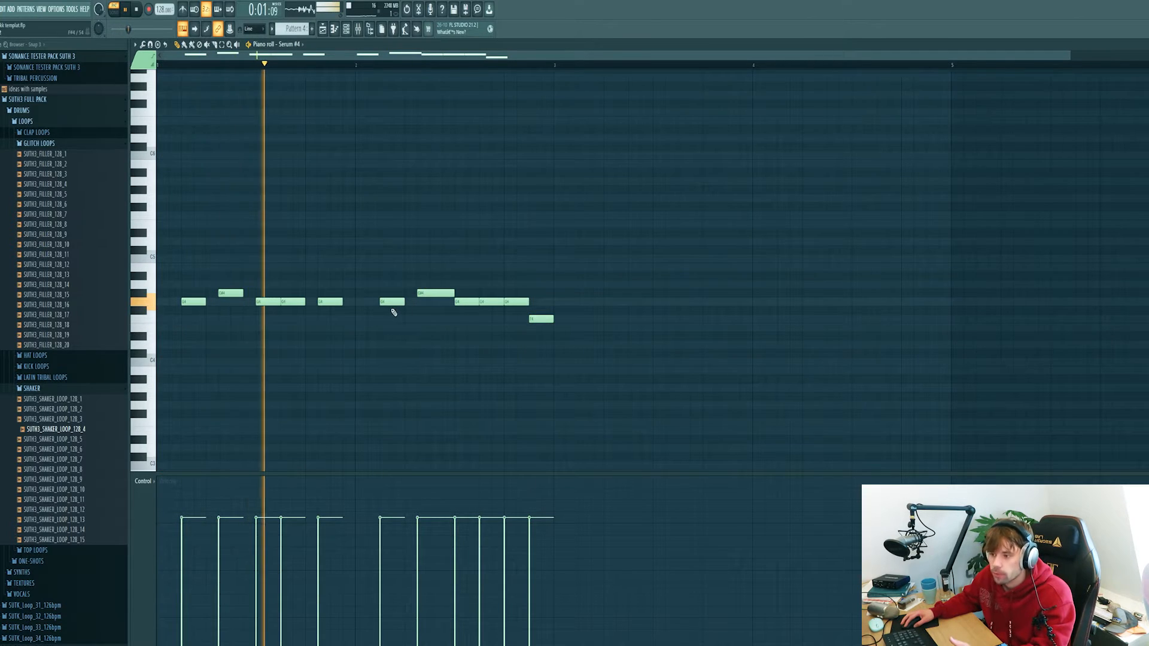
{"action": "key", "text": "space"}
{"action": "left_click_drag", "start_coordinate": [568, 359], "coordinate": [532, 299]}
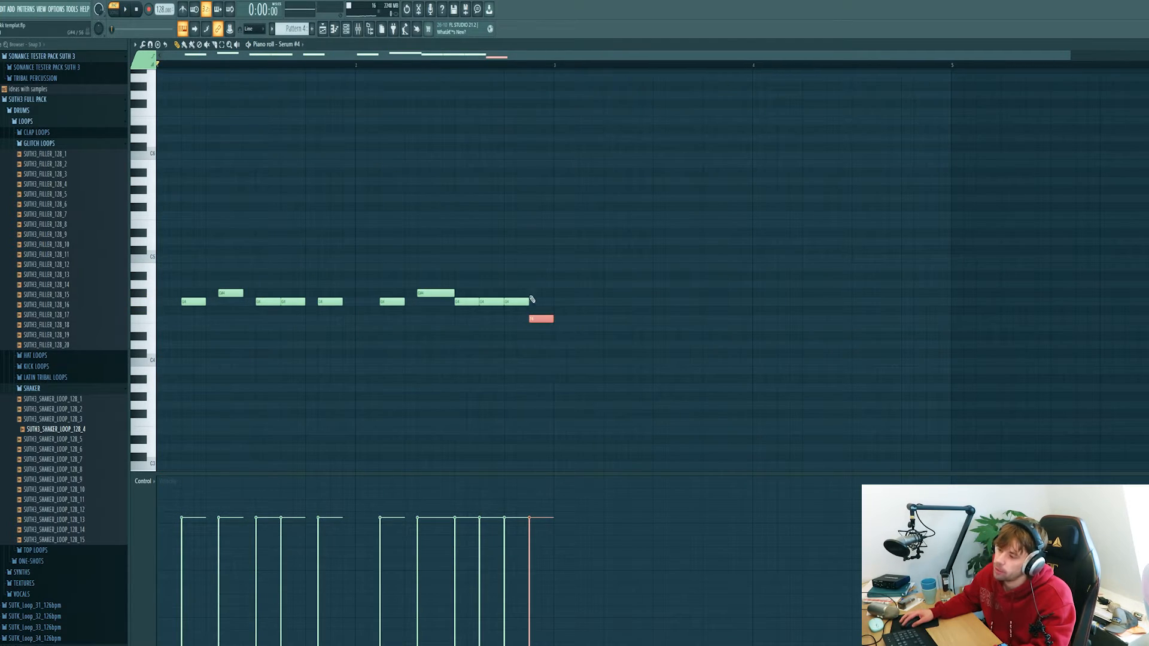
Examine the CamelCrusher distortion and Kickstart sidechain effects on the Serum bass mixer channel while the bassline plays.
{"action": "left_click", "coordinate": [359, 30]}
{"action": "left_click_drag", "start_coordinate": [197, 98], "coordinate": [618, 167]}
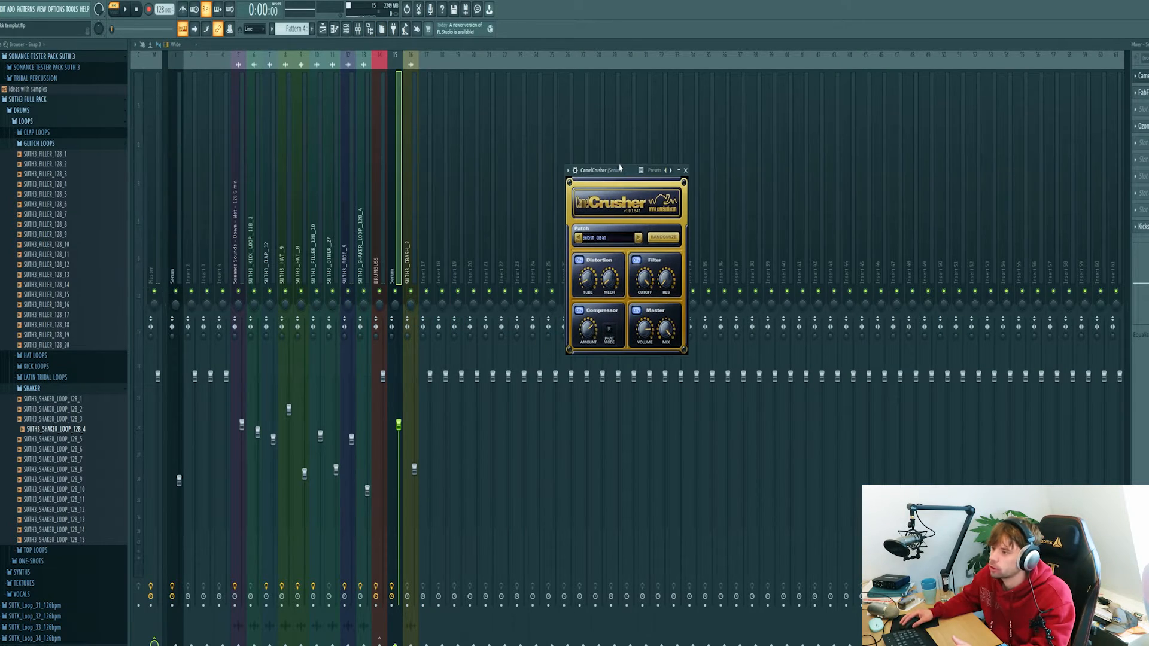
{"action": "key", "text": "space"}
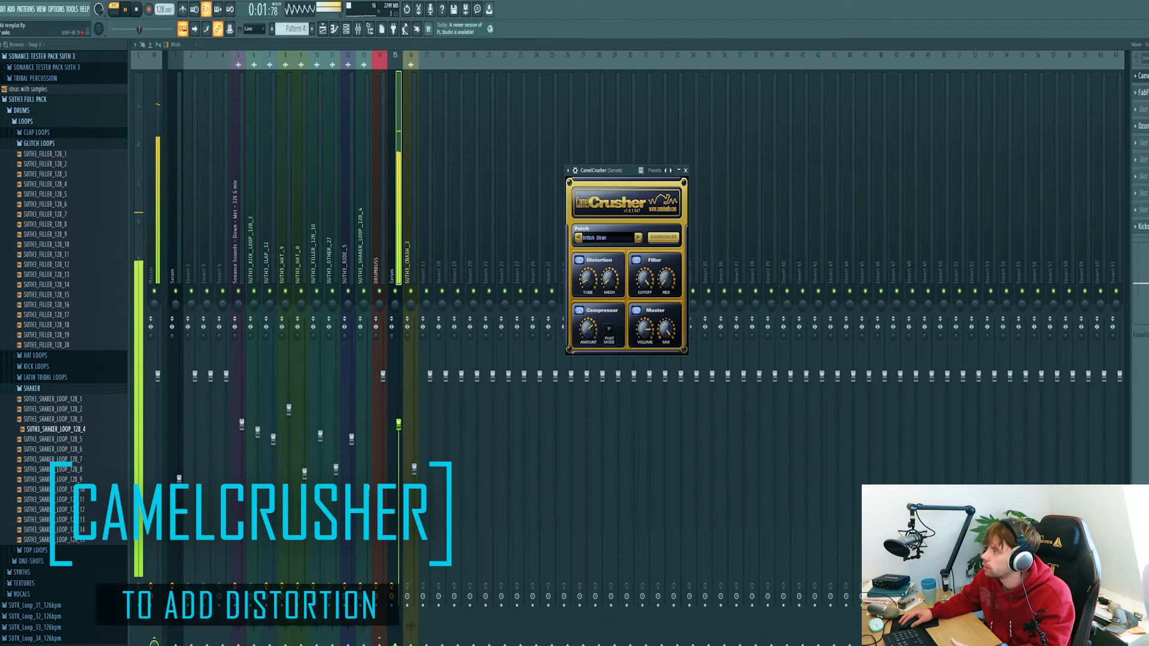
{"action": "left_click", "coordinate": [1143, 93]}
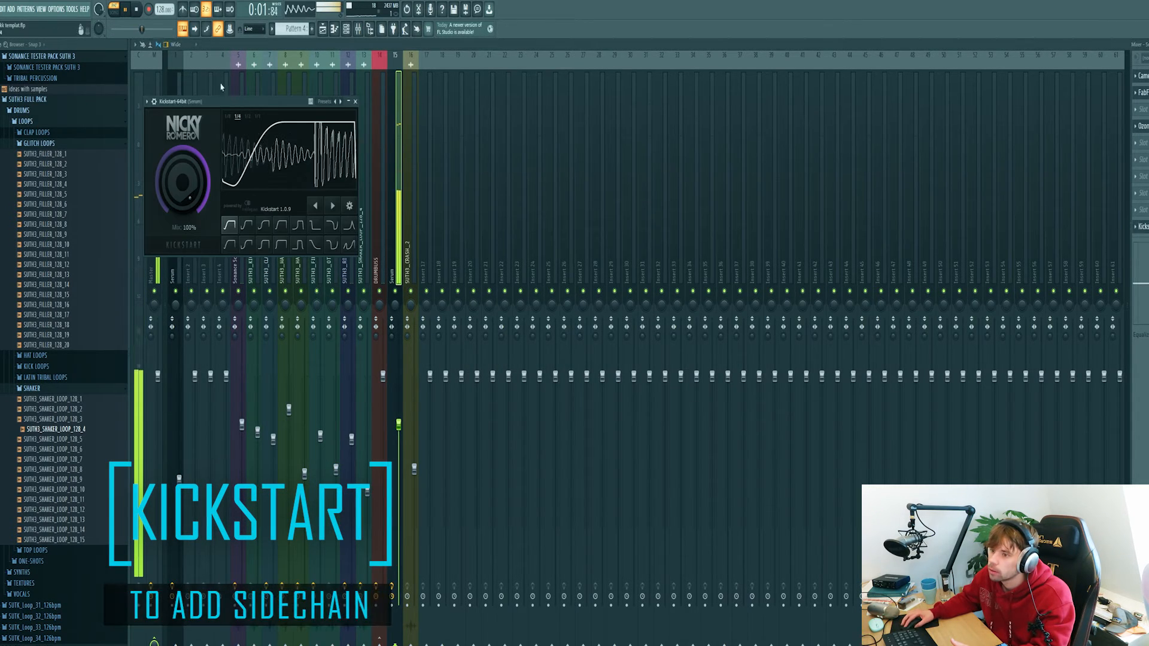
{"action": "left_click_drag", "start_coordinate": [240, 101], "coordinate": [644, 170]}
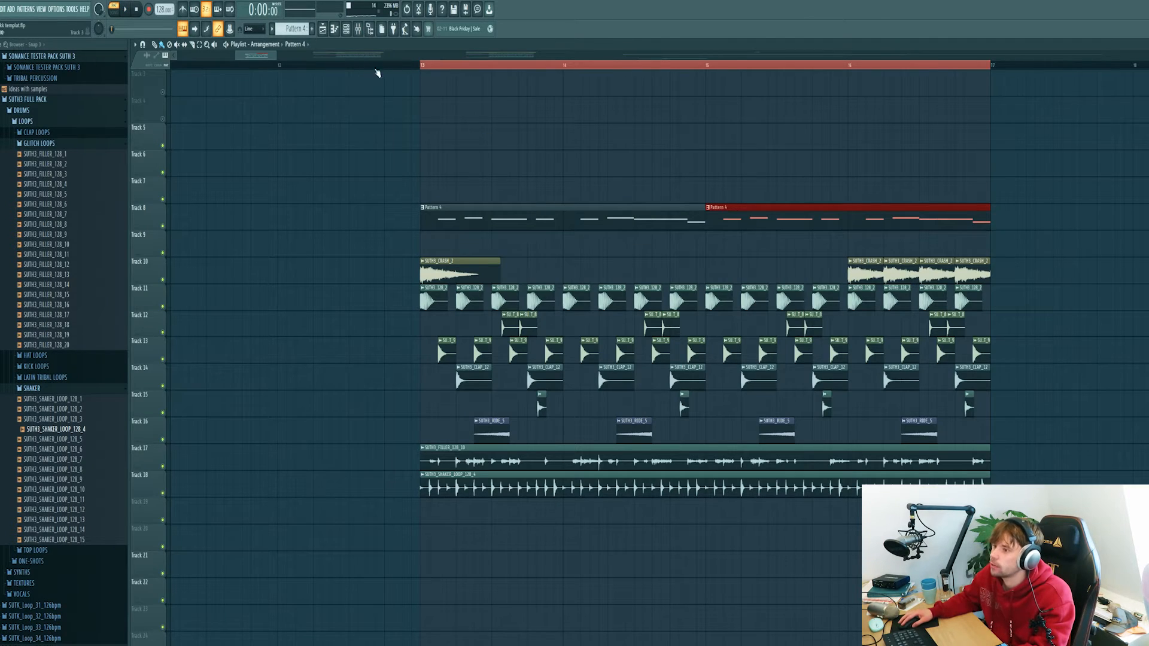
Play the arrangement from just before the drums to hear the bassline with the drum section.
{"action": "left_click", "coordinate": [384, 64]}
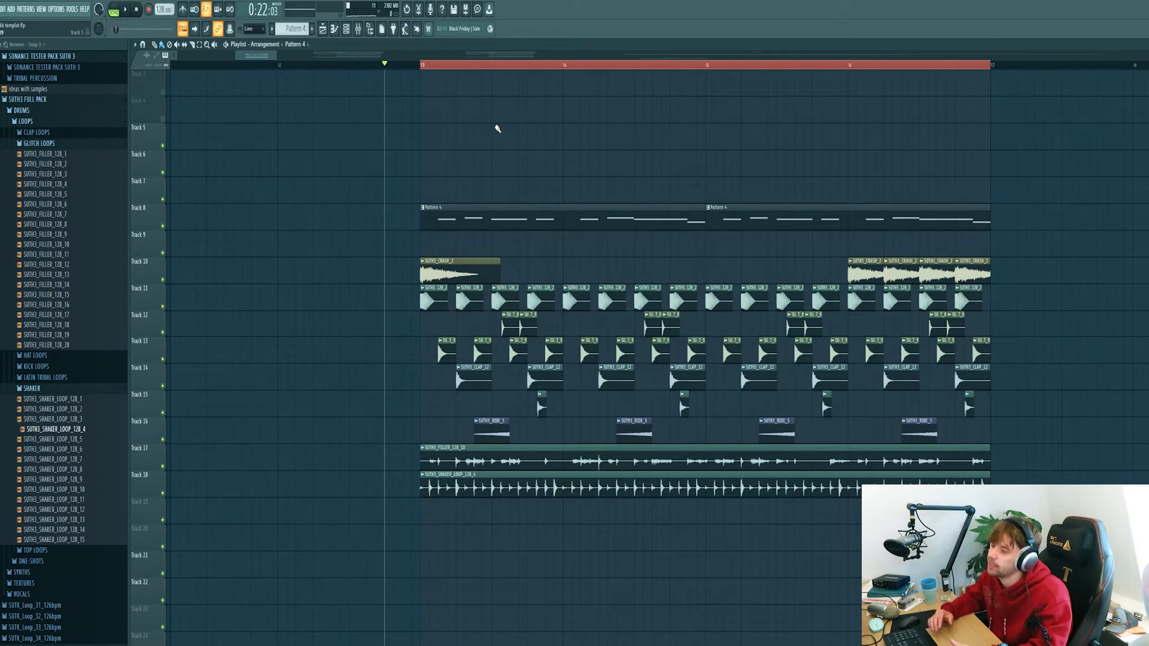
{"action": "key", "text": "space"}
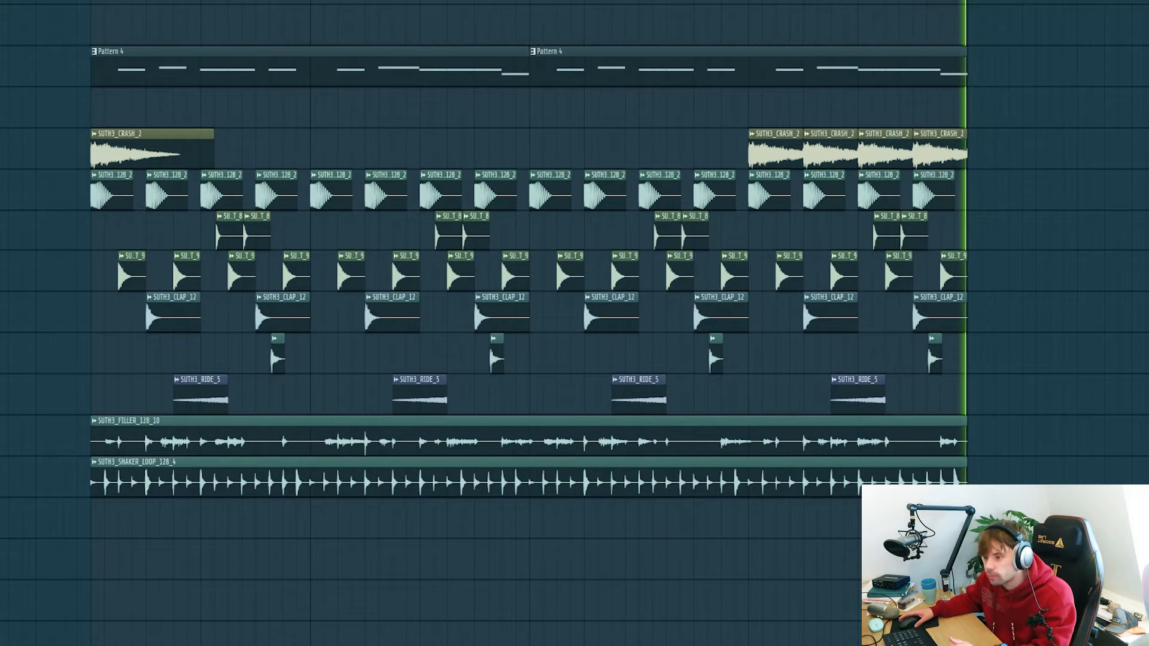
{"action": "key", "text": "space"}
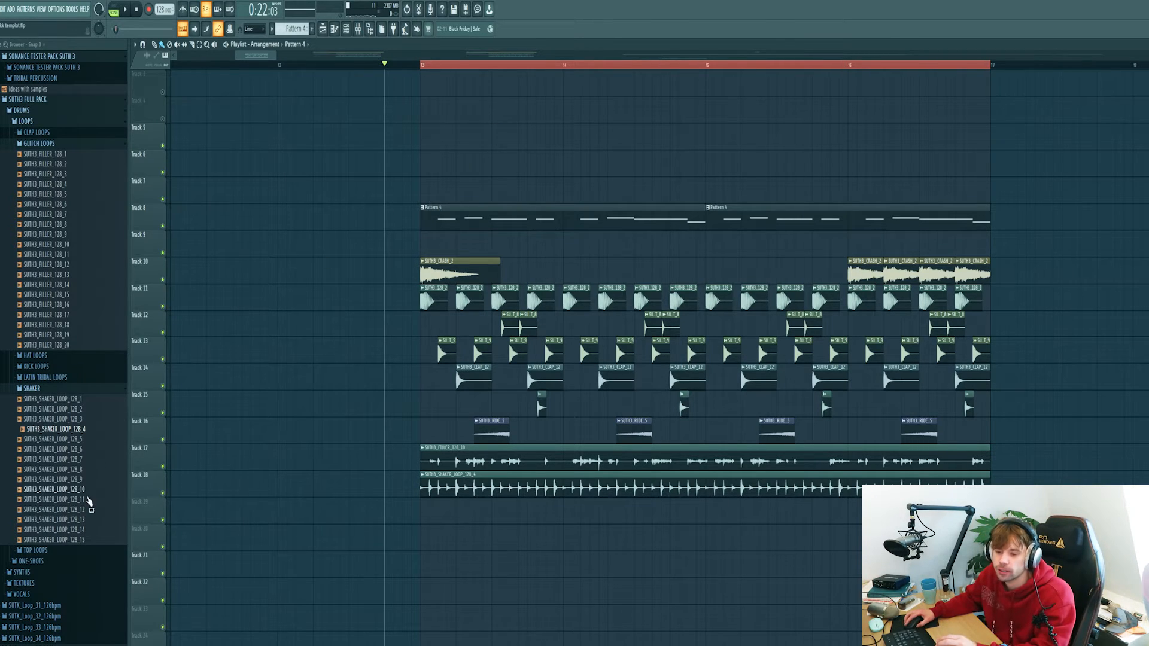
Open the sample pack's wet vocals and audition Lips, Ducks and Get Lost.
{"action": "left_click", "coordinate": [36, 595]}
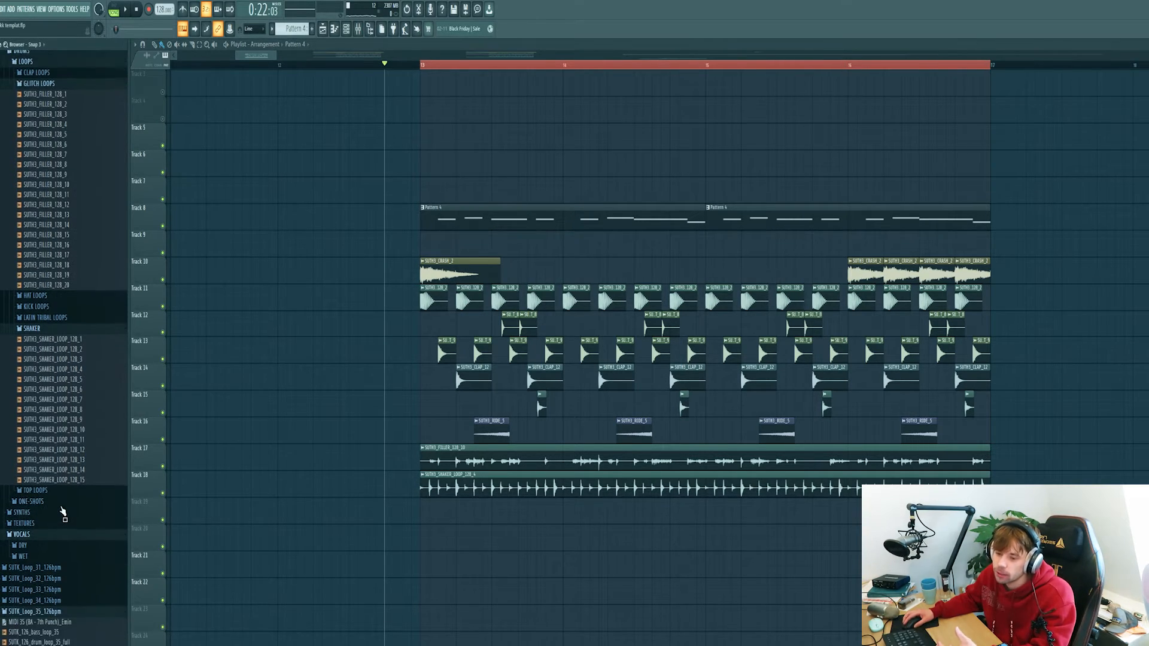
{"action": "left_click", "coordinate": [38, 557]}
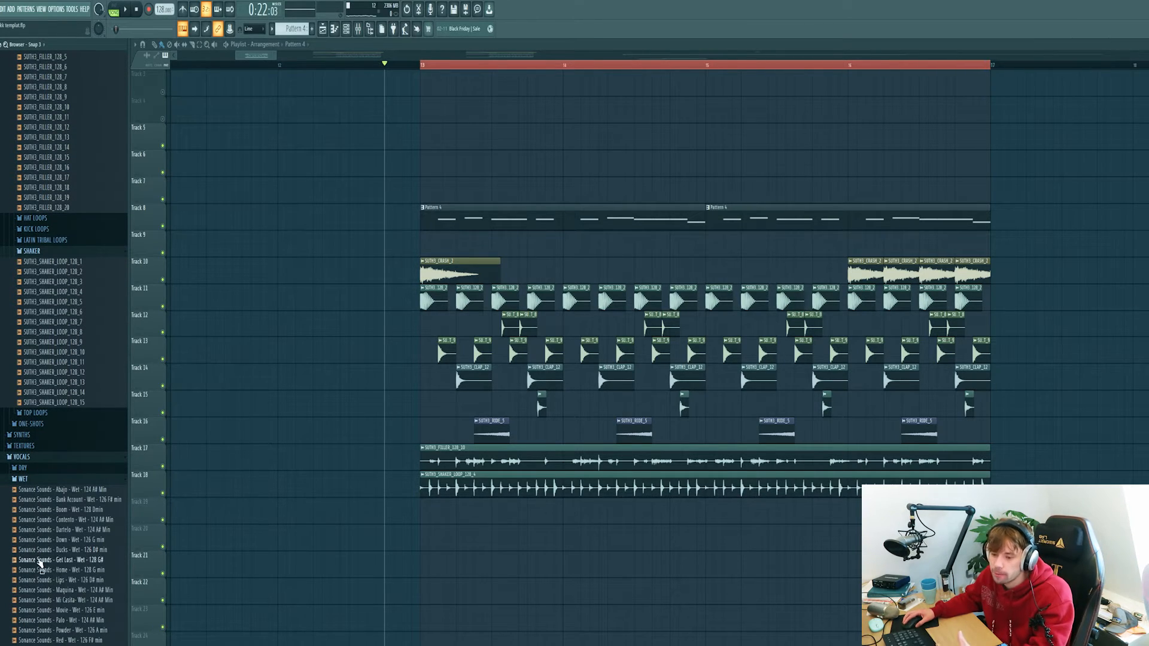
{"action": "left_click", "coordinate": [52, 581]}
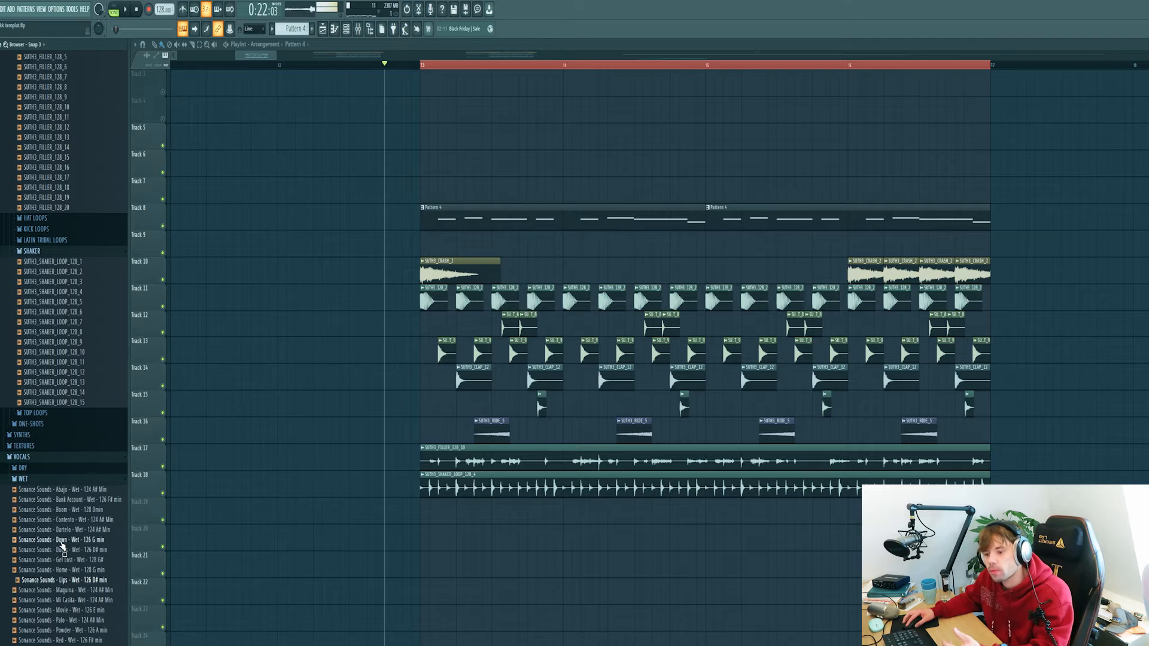
{"action": "left_click", "coordinate": [60, 550]}
{"action": "left_click", "coordinate": [66, 561]}
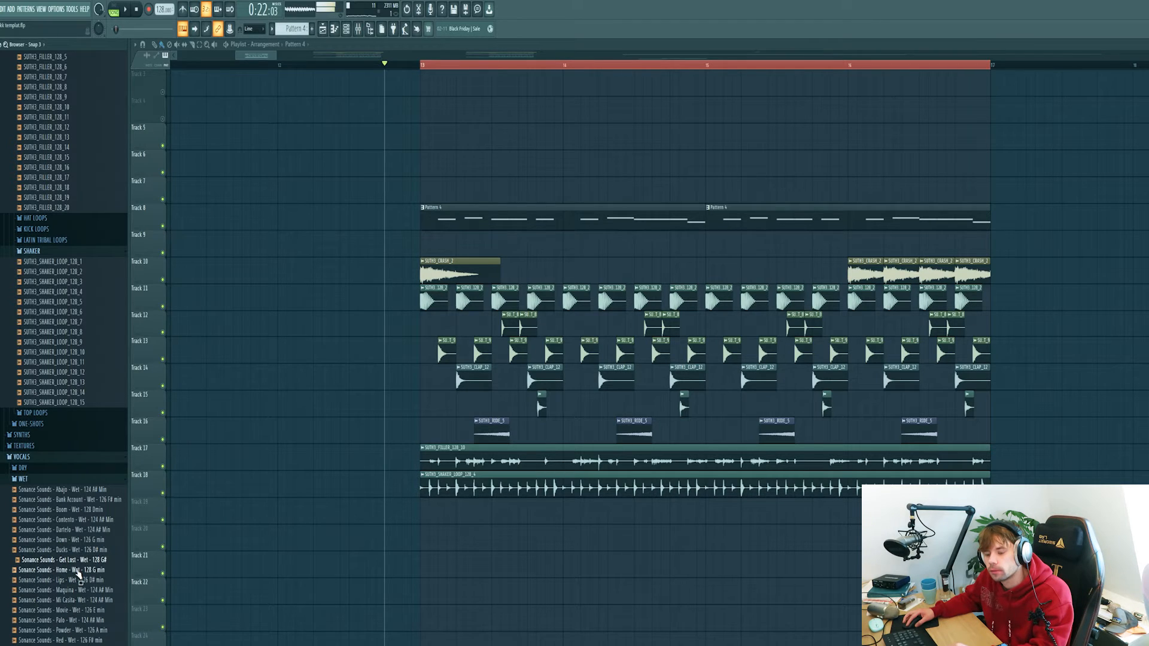
Audition the Sonance Sounds - Down - Wet - 126 G min vocal and place it on Track 19 from bar 9, repeating it from bar 13.
{"action": "scroll", "coordinate": [325, 570], "scroll_direction": "down", "scroll_amount": 5}
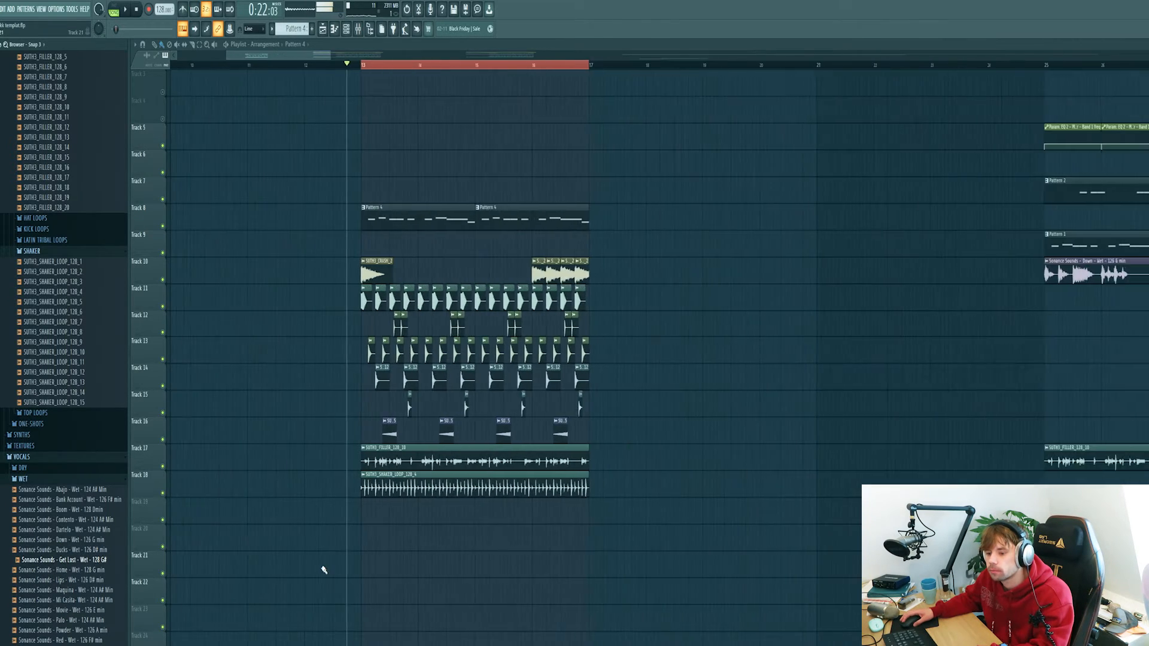
{"action": "scroll", "coordinate": [249, 512], "scroll_direction": "up", "scroll_amount": 5}
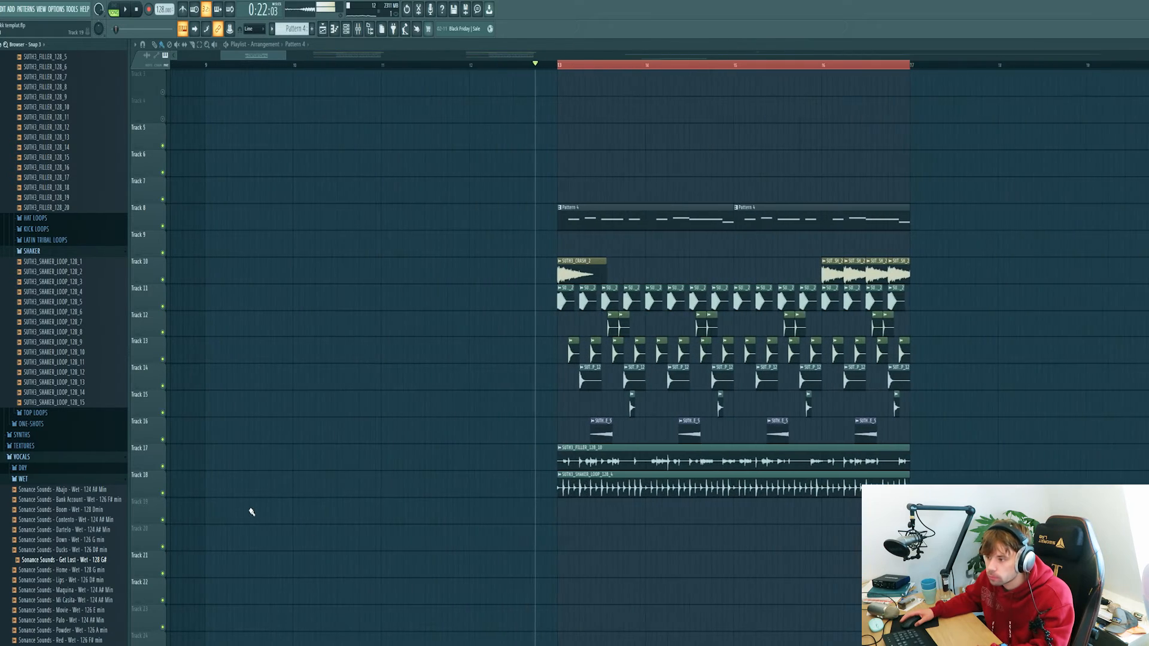
{"action": "left_click", "coordinate": [94, 541]}
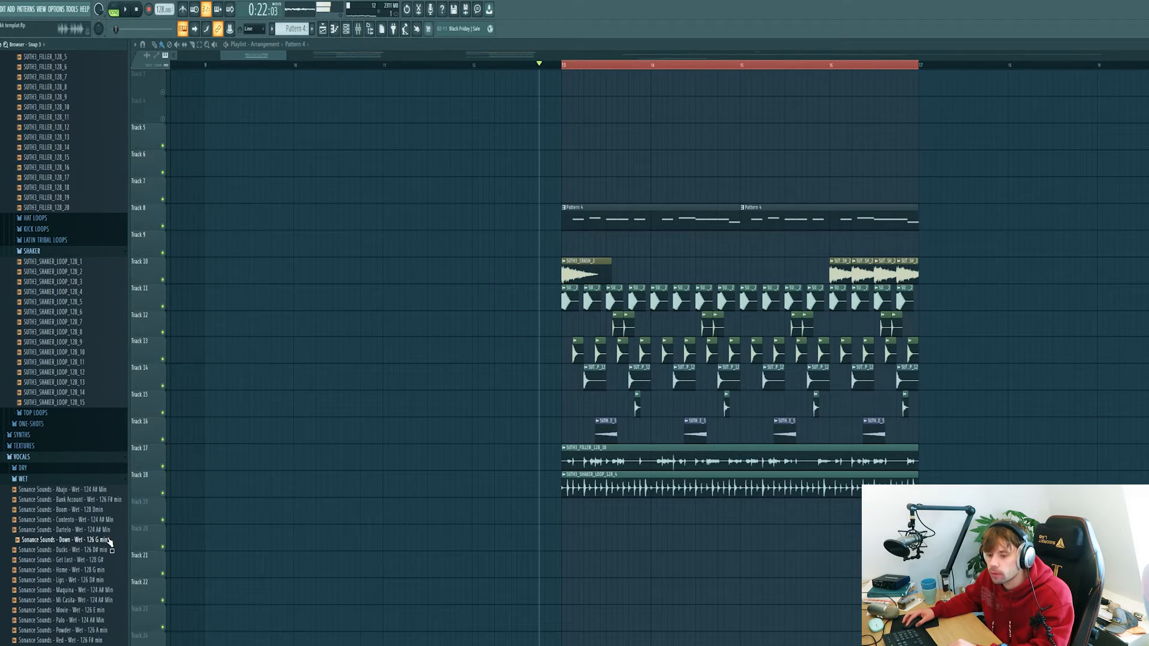
{"action": "left_click_drag", "start_coordinate": [105, 545], "coordinate": [448, 512]}
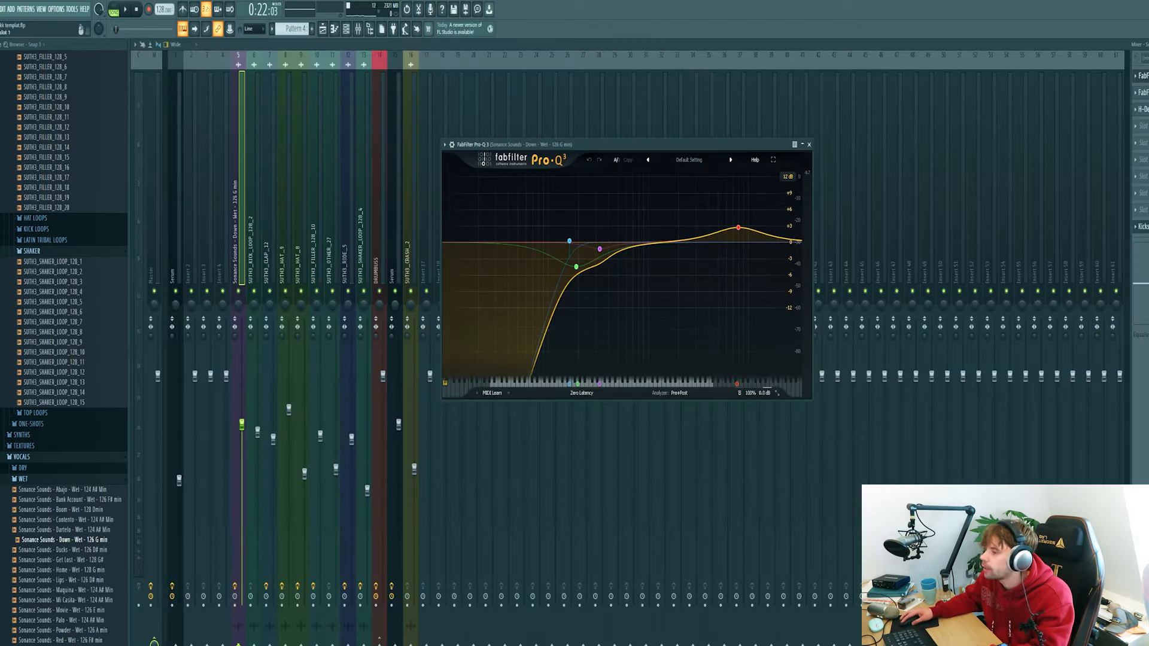
Examine the FabFilter Pro-Q 3 equalizer on the Down vocal channel and solo its high-frequency boost band during playback.
{"action": "left_click_drag", "start_coordinate": [518, 153], "coordinate": [444, 145]}
{"action": "key", "text": "space"}
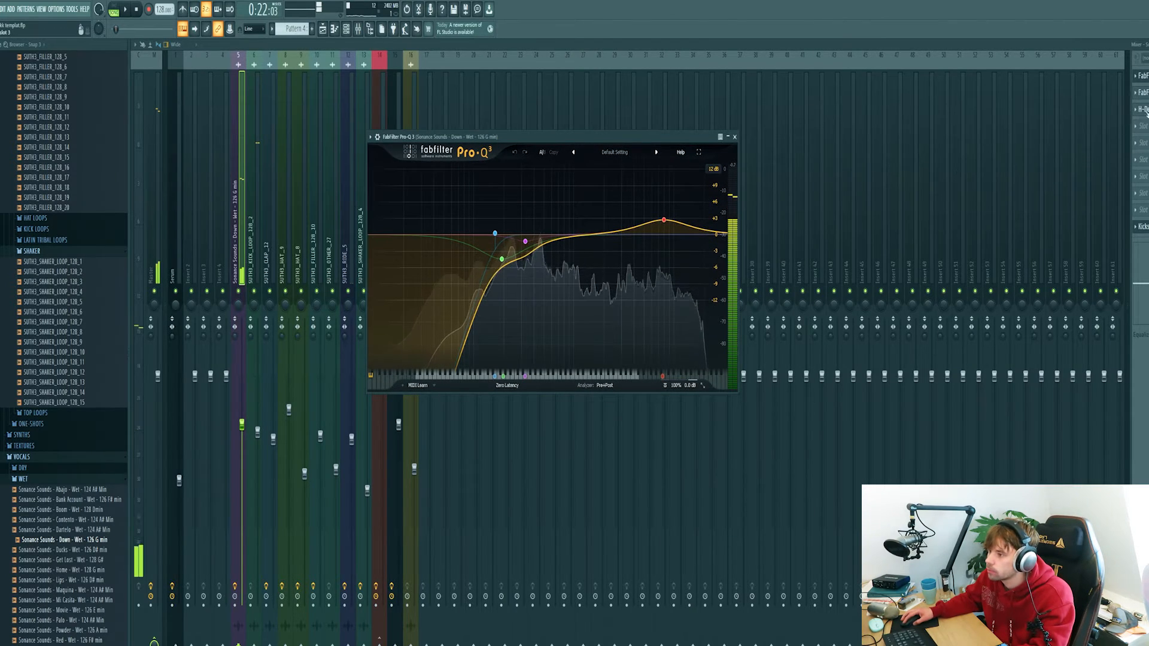
{"action": "mouse_move", "coordinate": [664, 220]}
{"action": "left_click", "coordinate": [674, 185]}
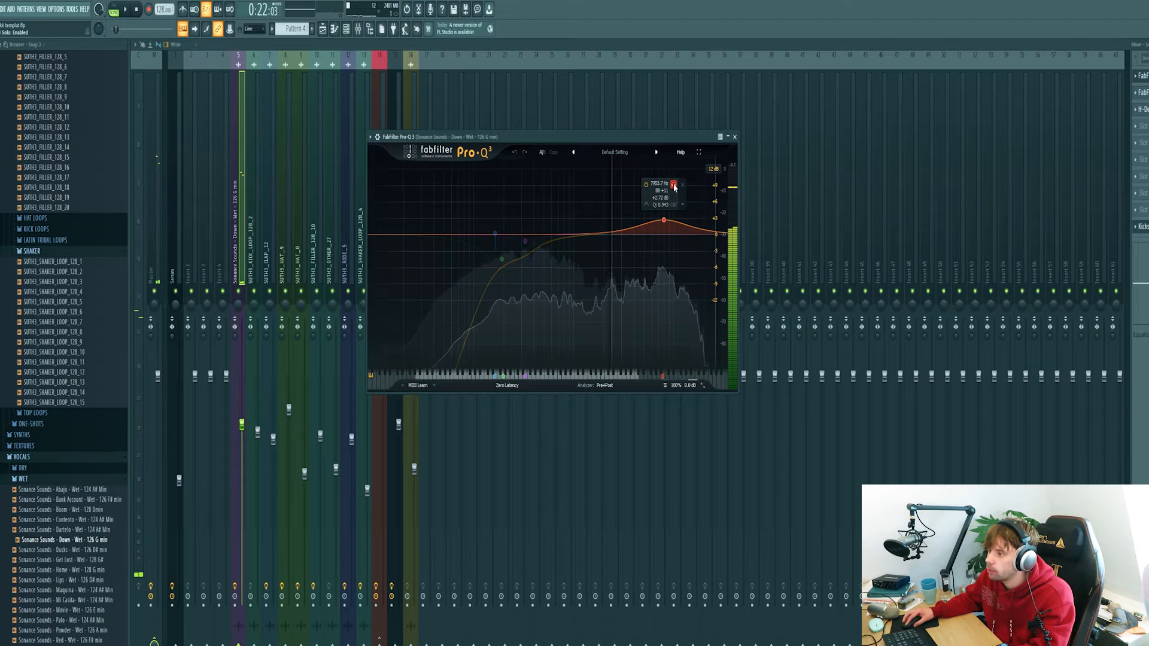
{"action": "key", "text": "space"}
Examine the H-Delay and Kickstart effects on the Down vocal channel while the vocal plays.
{"action": "left_click", "coordinate": [1142, 109]}
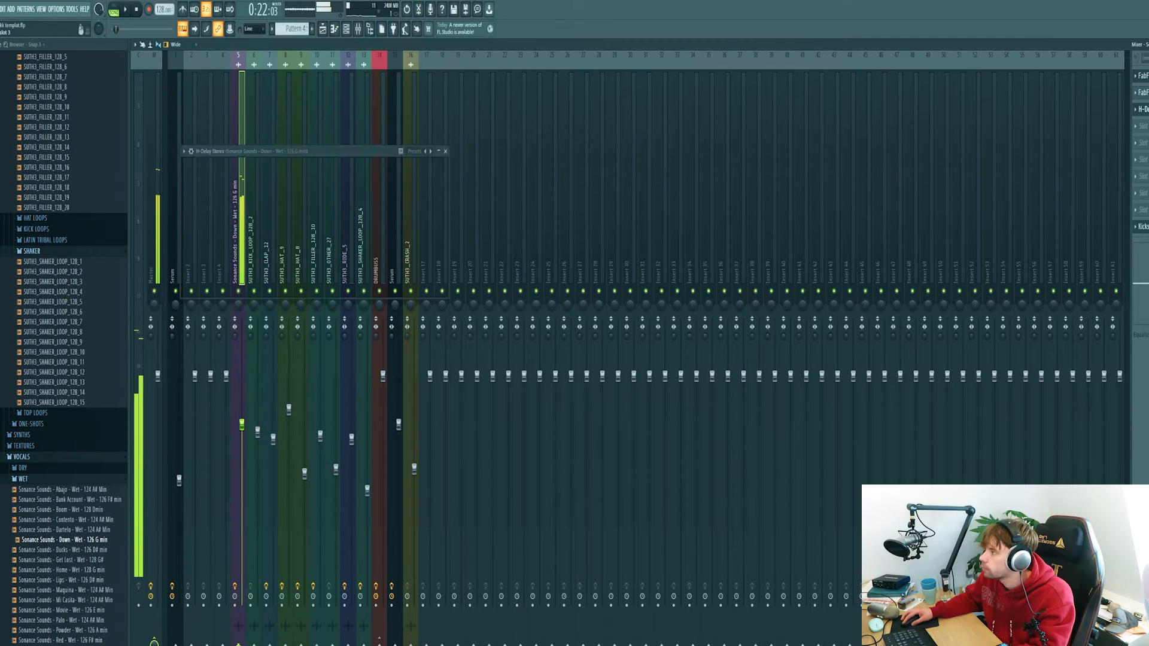
{"action": "key", "text": "space"}
{"action": "left_click_drag", "start_coordinate": [292, 154], "coordinate": [566, 154]}
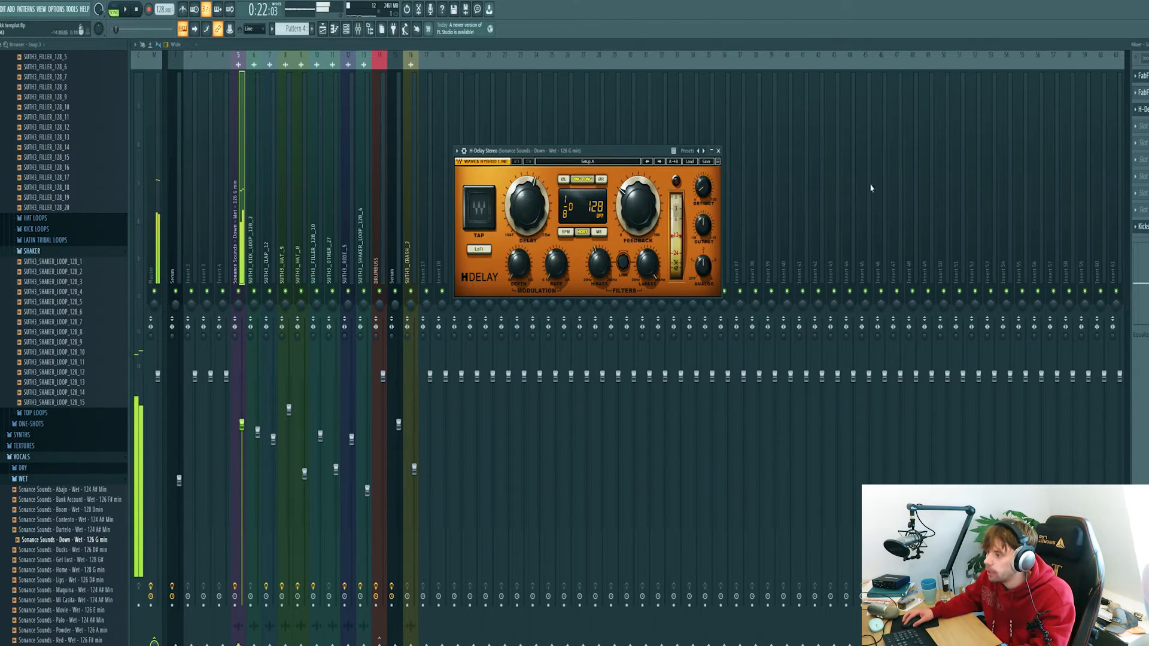
{"action": "left_click", "coordinate": [1142, 226]}
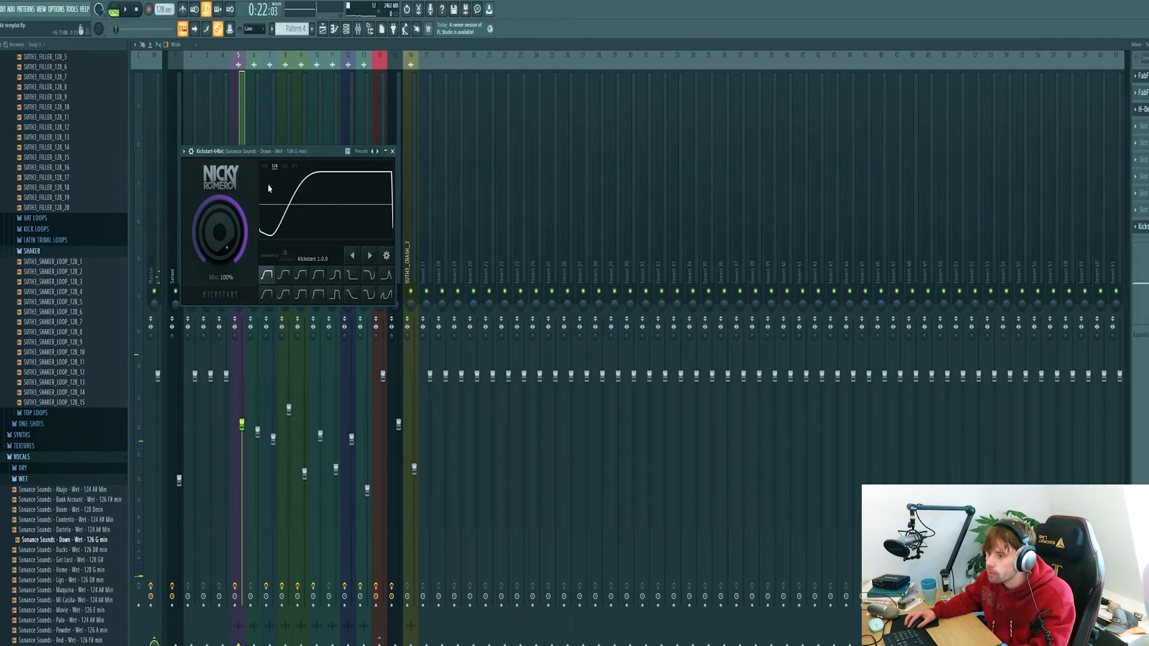
{"action": "left_click_drag", "start_coordinate": [269, 151], "coordinate": [536, 170]}
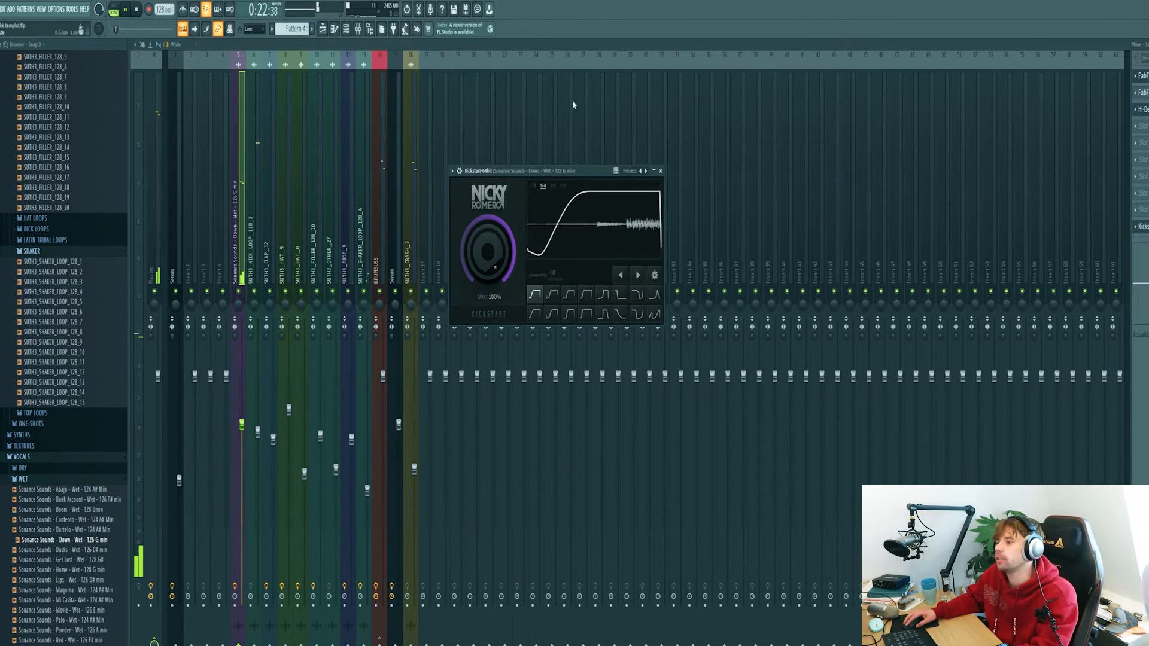
Return to the playlist and listen to the vocal intro running into the drums and bassline.
{"action": "key", "text": "F5"}
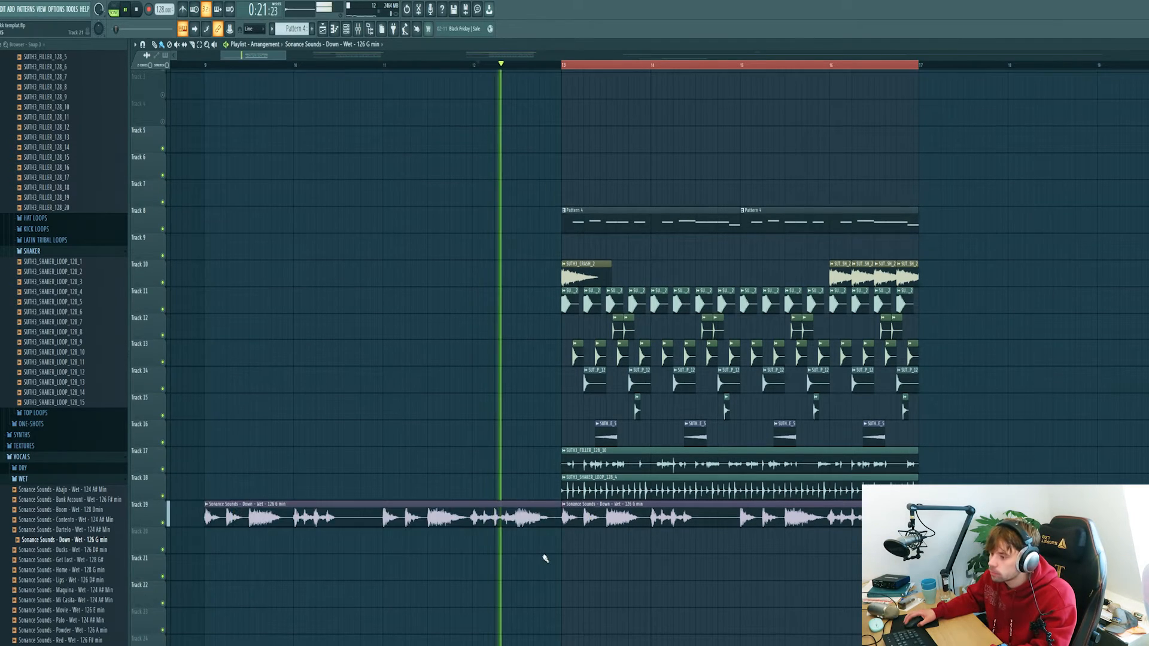
{"action": "scroll", "coordinate": [544, 556], "scroll_direction": "down", "scroll_amount": 3}
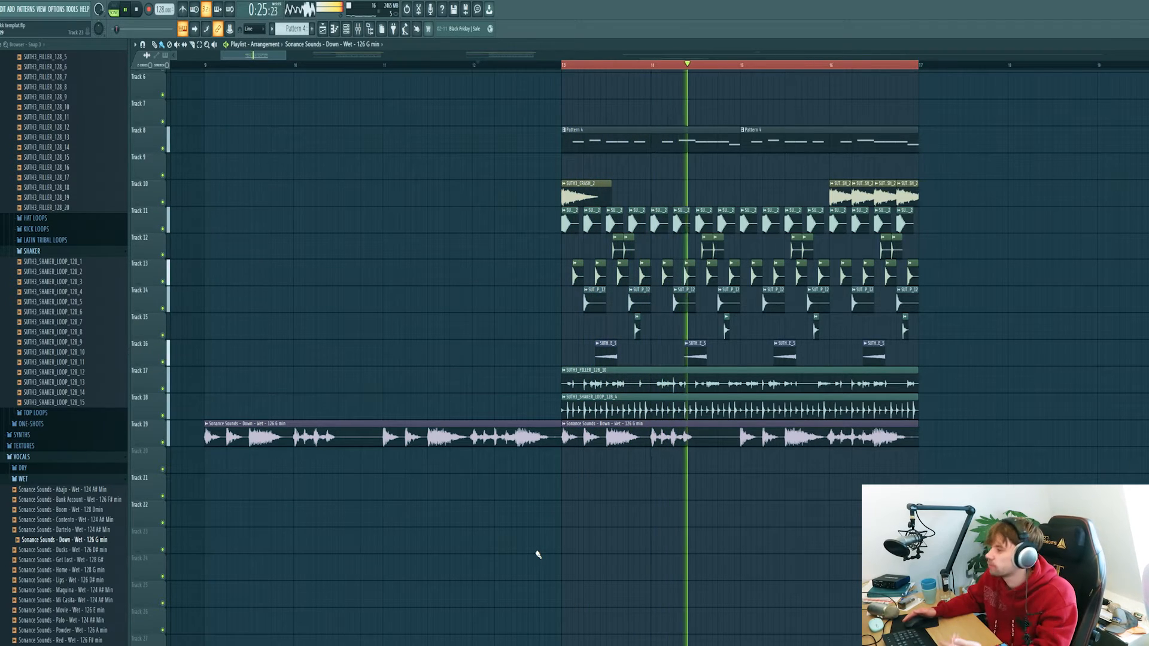
{"action": "key", "text": "space"}
{"action": "scroll", "coordinate": [587, 565], "scroll_direction": "up", "scroll_amount": 1}
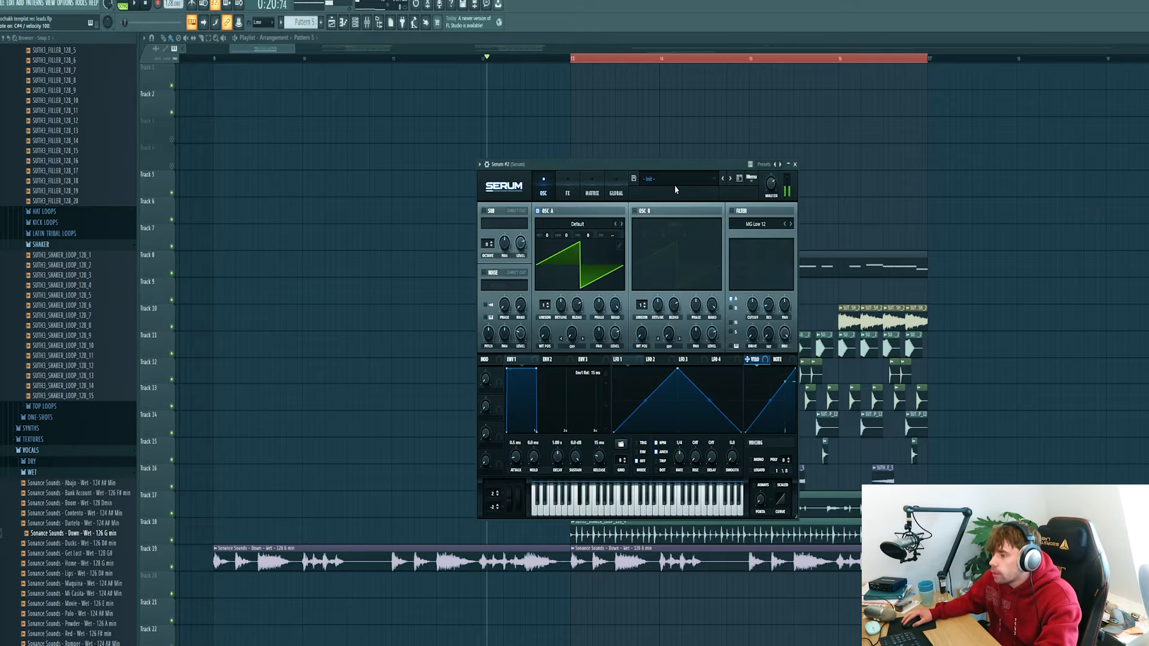
Load a SUTH 3 preset into Serum #2, stepping on from Reese - Royce to Stab - Baby.
{"action": "left_click", "coordinate": [673, 179]}
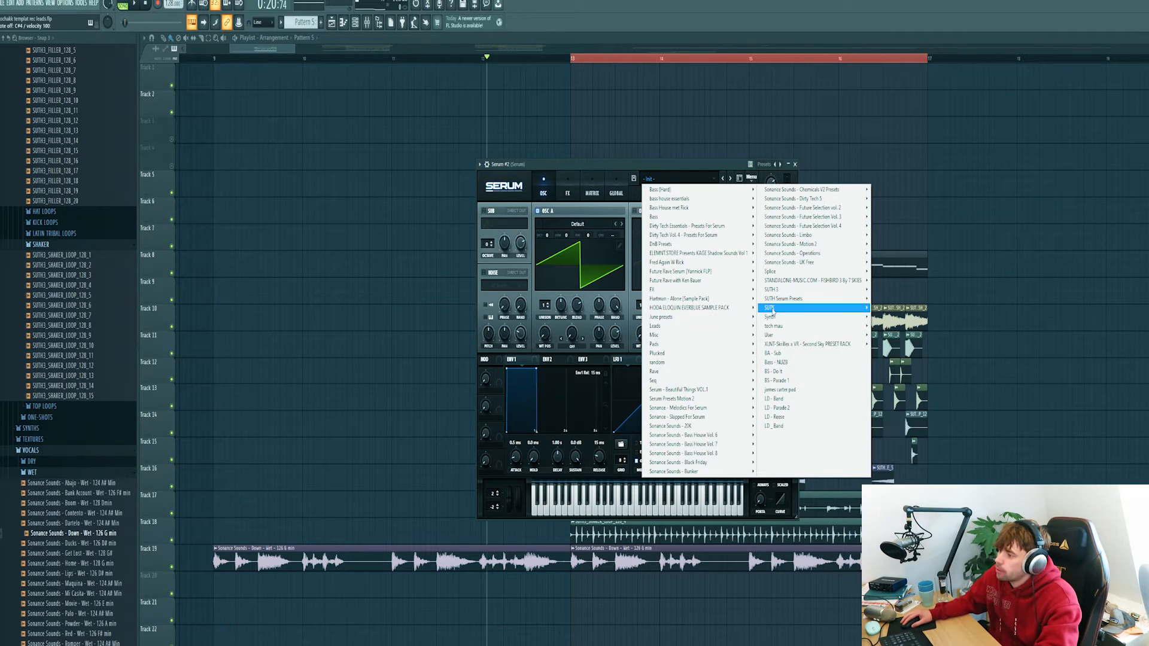
{"action": "mouse_move", "coordinate": [793, 291]}
{"action": "left_click", "coordinate": [941, 402]}
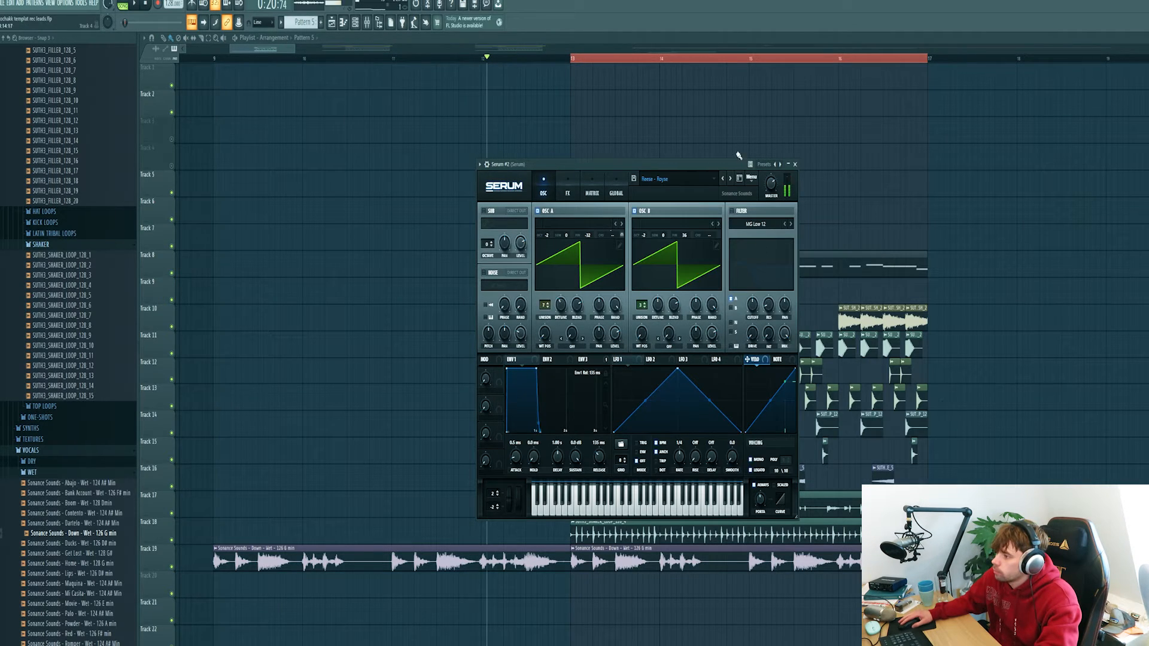
{"action": "left_click", "coordinate": [730, 179]}
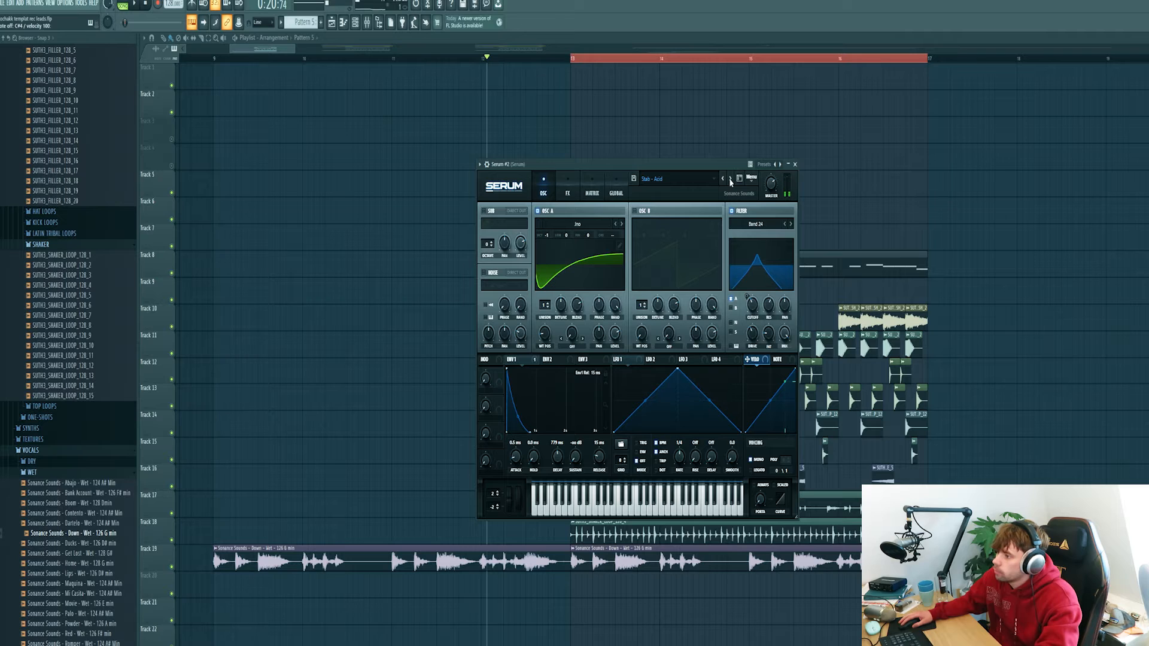
{"action": "left_click", "coordinate": [731, 179]}
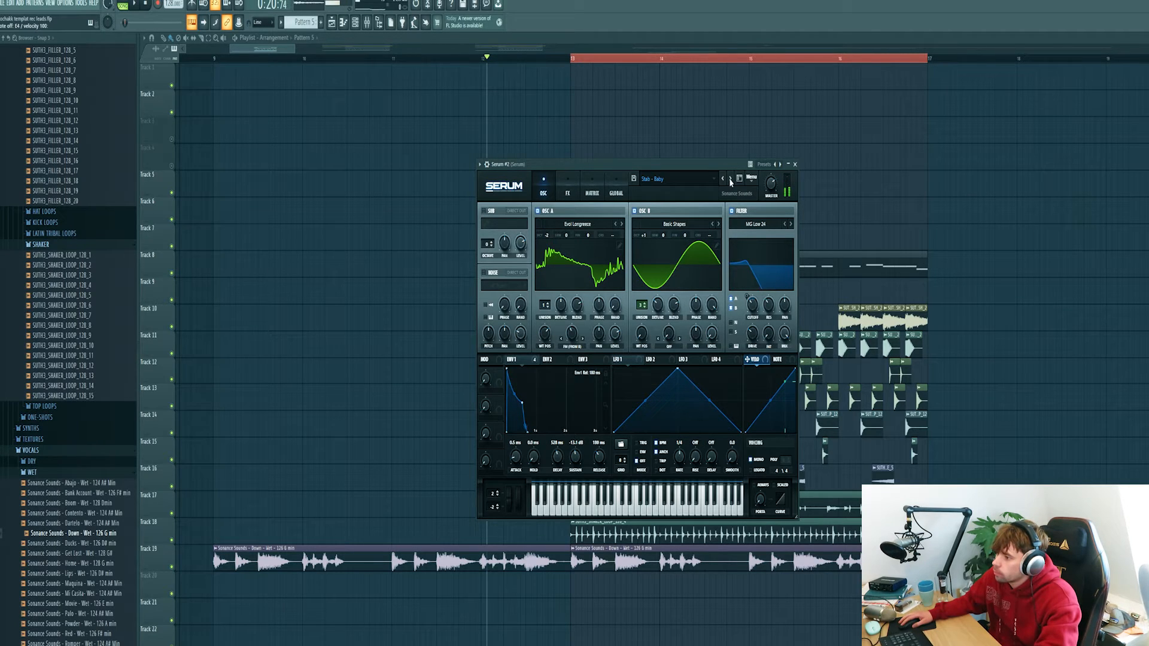
{"action": "left_click", "coordinate": [795, 165]}
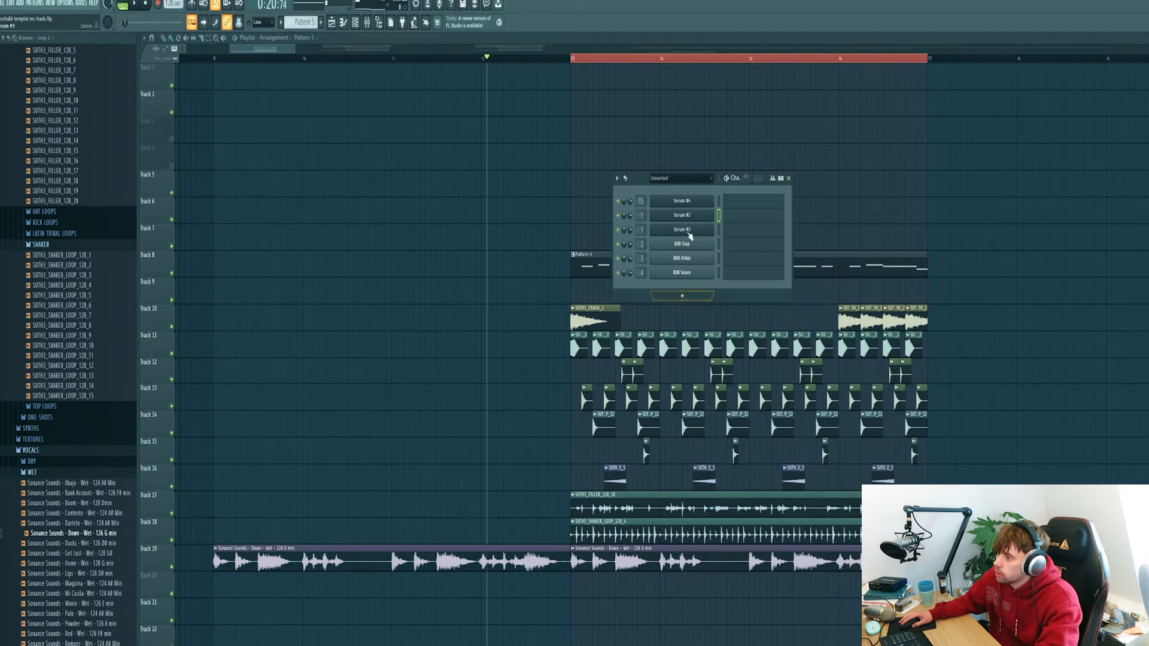
Write three short G4 notes across the second half and end of bar 1 in Serum #2's piano roll.
{"action": "right_click", "coordinate": [687, 233]}
{"action": "left_click", "coordinate": [705, 240]}
{"action": "left_click", "coordinate": [299, 254]}
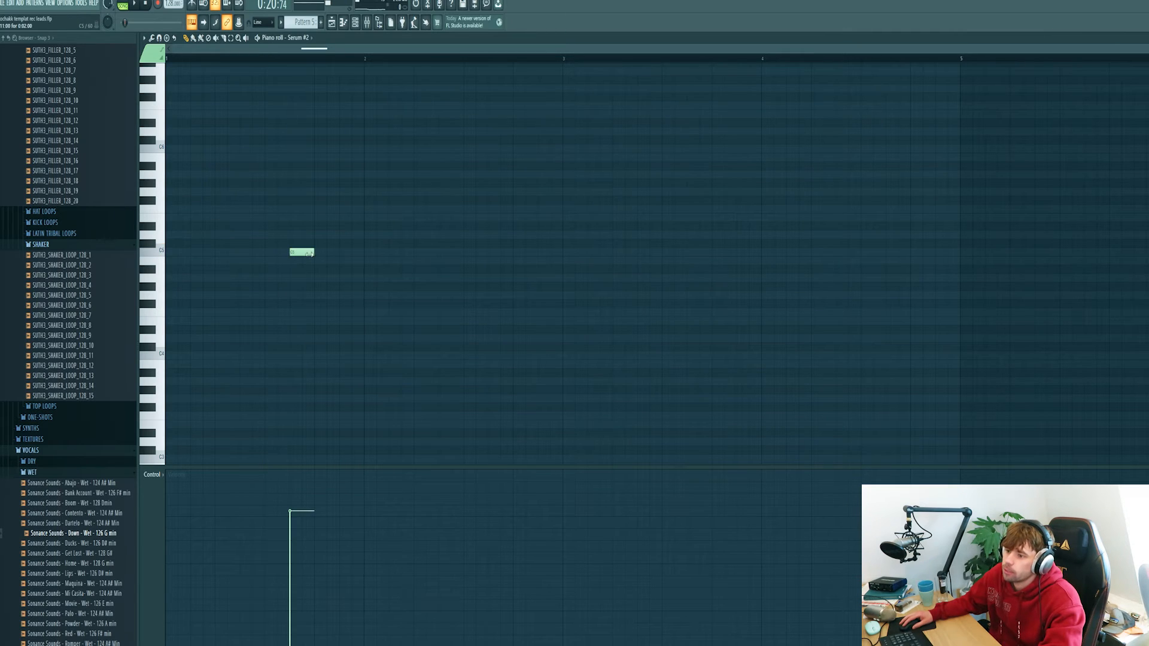
{"action": "left_click_drag", "start_coordinate": [305, 251], "coordinate": [306, 291]}
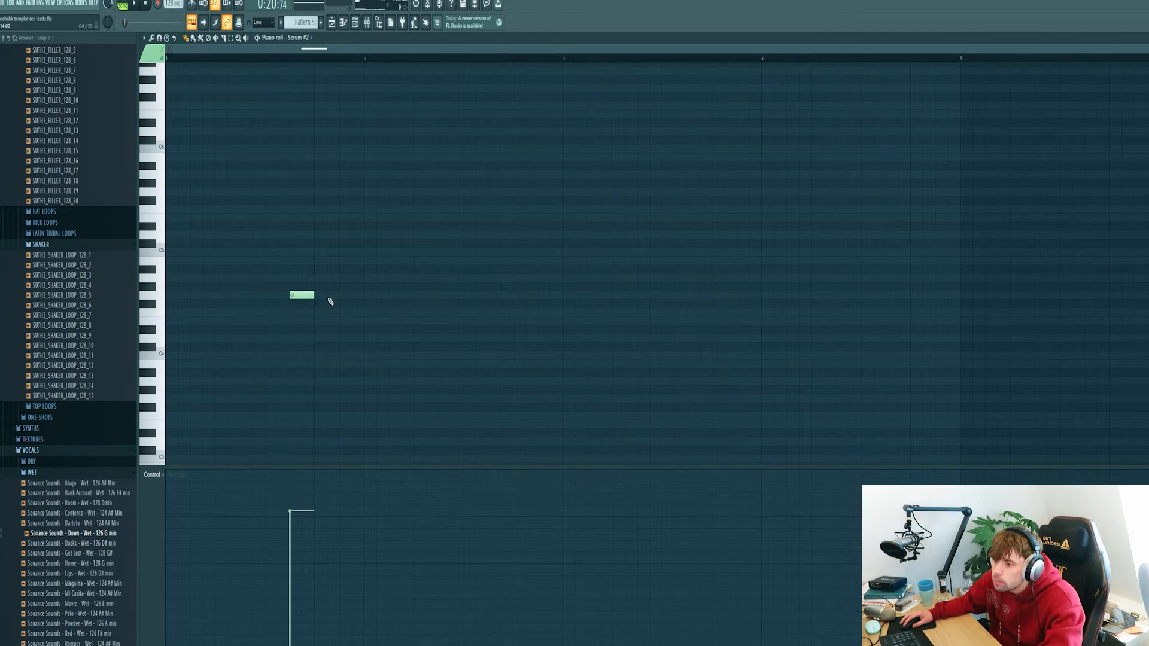
{"action": "left_click", "coordinate": [335, 296]}
{"action": "left_click", "coordinate": [360, 296]}
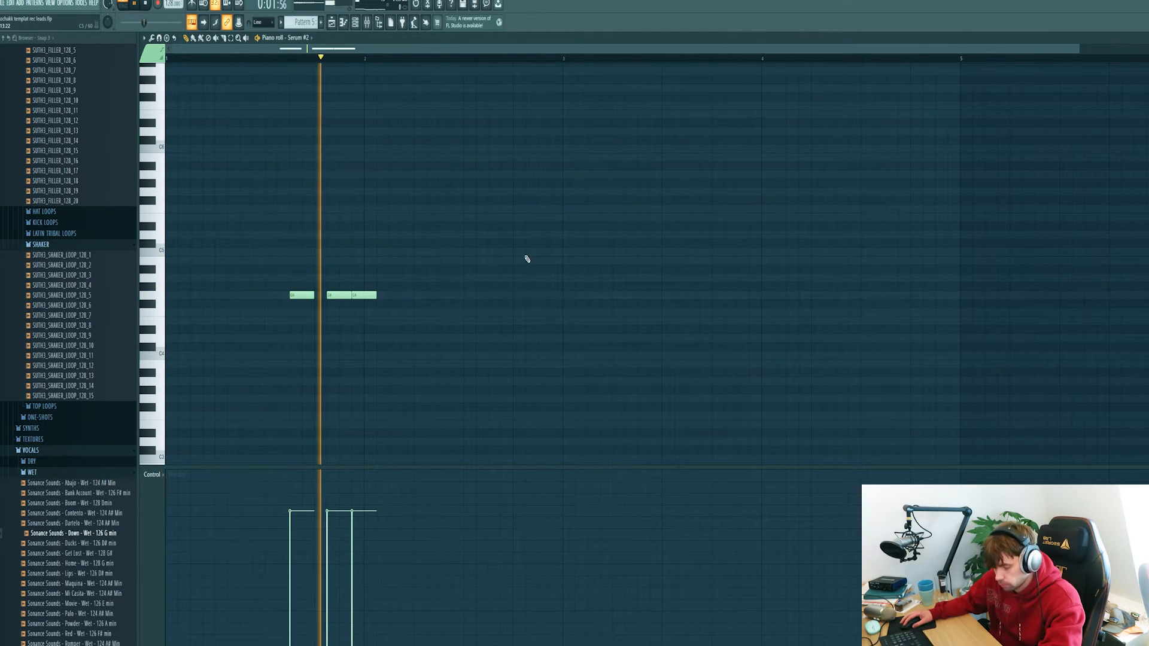
Add two G4 notes and a lower closing note near the end of bar 2, and duplicate the two-bar phrase.
{"action": "key", "text": "space"}
{"action": "mouse_move", "coordinate": [508, 285]}
{"action": "left_mouse_down"}
{"action": "mouse_move", "coordinate": [482, 295]}
{"action": "mouse_move", "coordinate": [494, 295]}
{"action": "left_mouse_up"}
{"action": "left_click", "coordinate": [524, 295]}
{"action": "left_click", "coordinate": [548, 312]}
{"action": "key", "text": "space"}
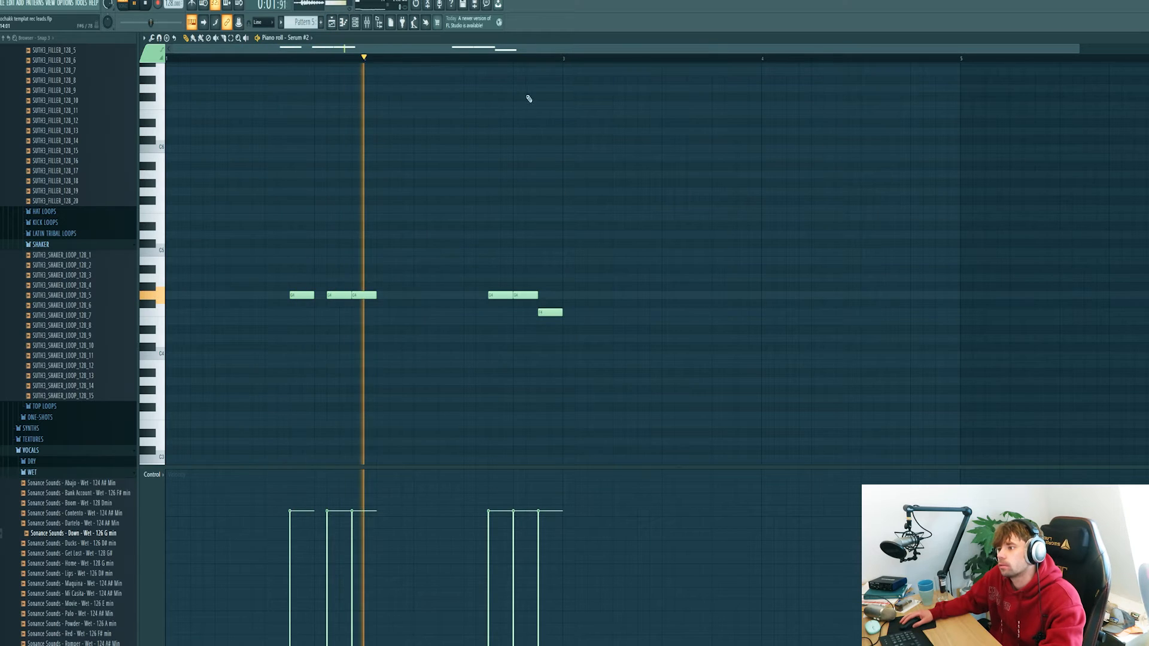
{"action": "left_click_drag", "start_coordinate": [564, 57], "coordinate": [46, 123]}
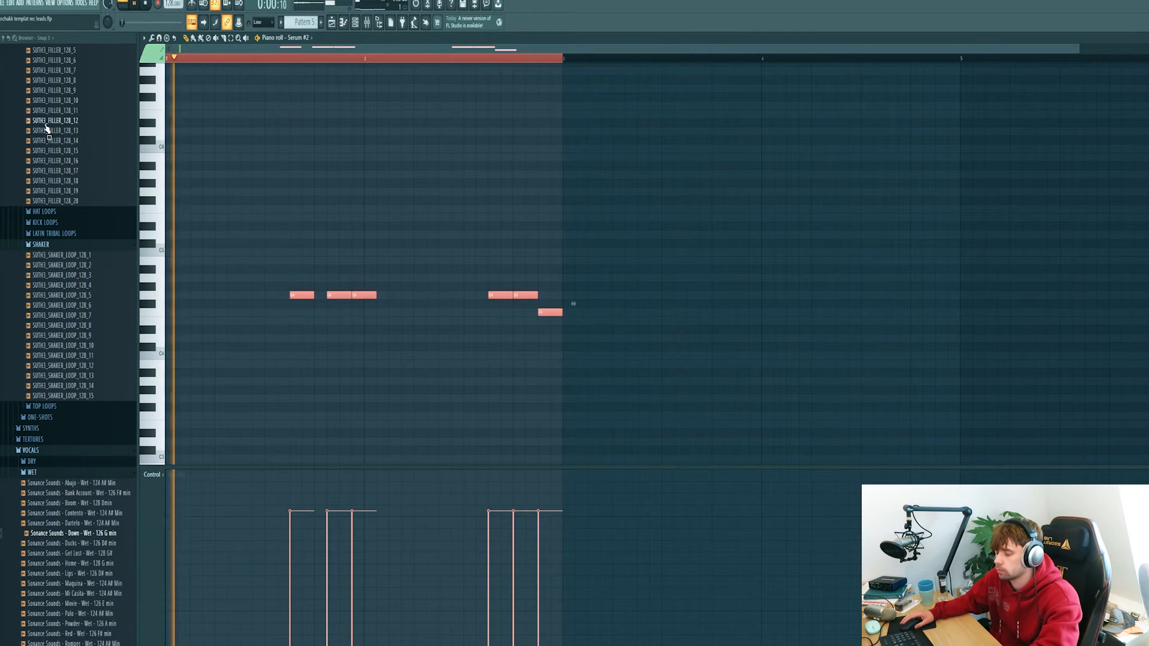
{"action": "key", "text": "ctrl+b"}
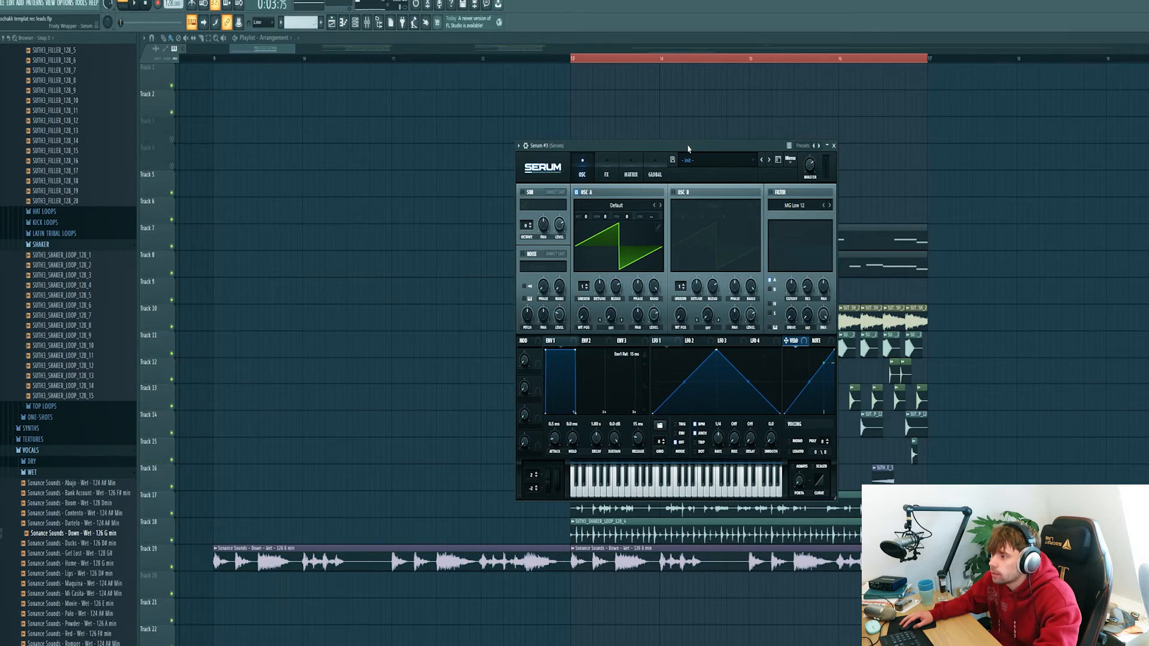
Load the SUTH 3 preset Stab - Vogue into Serum #3 and step through the Wub presets to Wub - Underground.
{"action": "left_click_drag", "start_coordinate": [688, 148], "coordinate": [690, 140]}
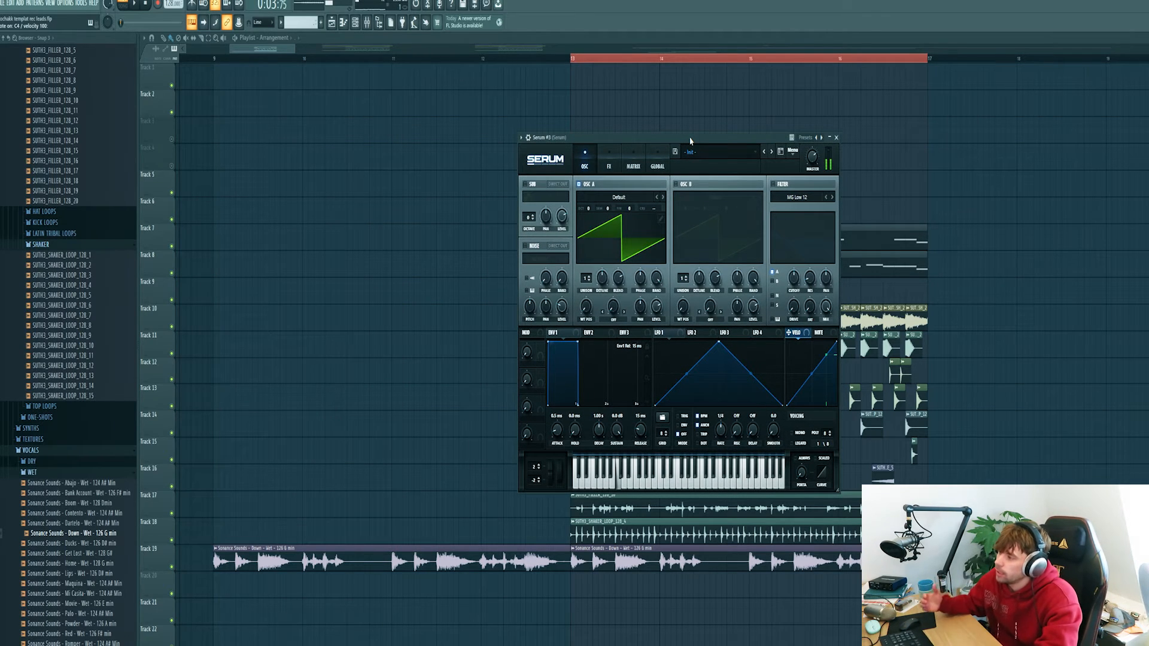
{"action": "left_click", "coordinate": [704, 151]}
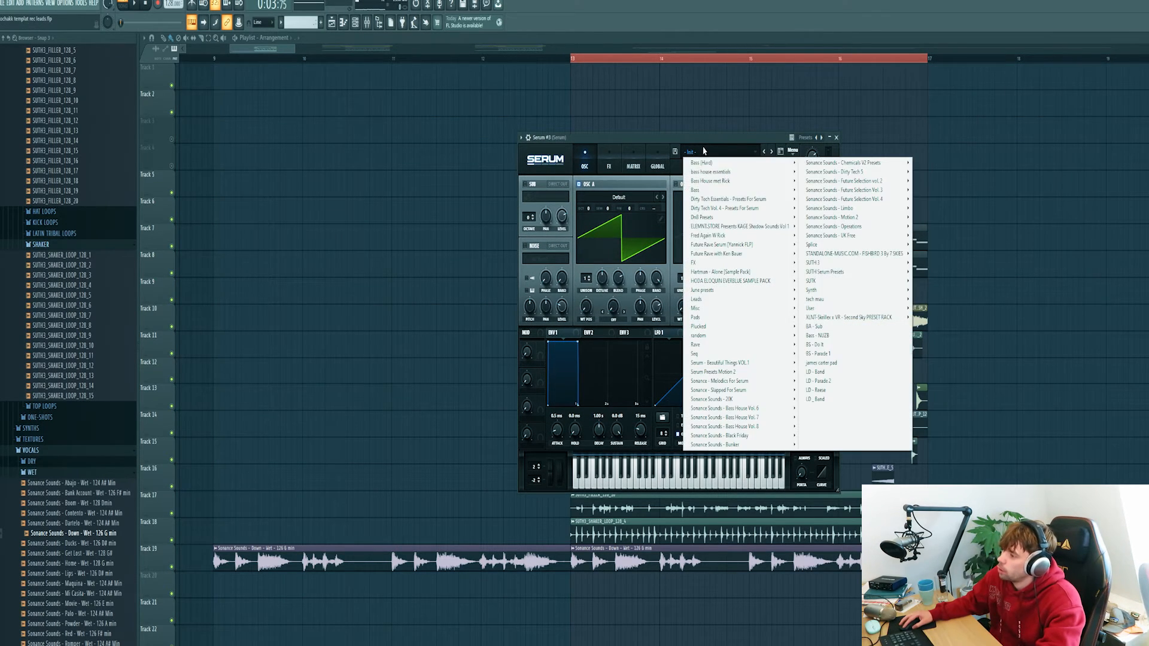
{"action": "mouse_move", "coordinate": [850, 262]}
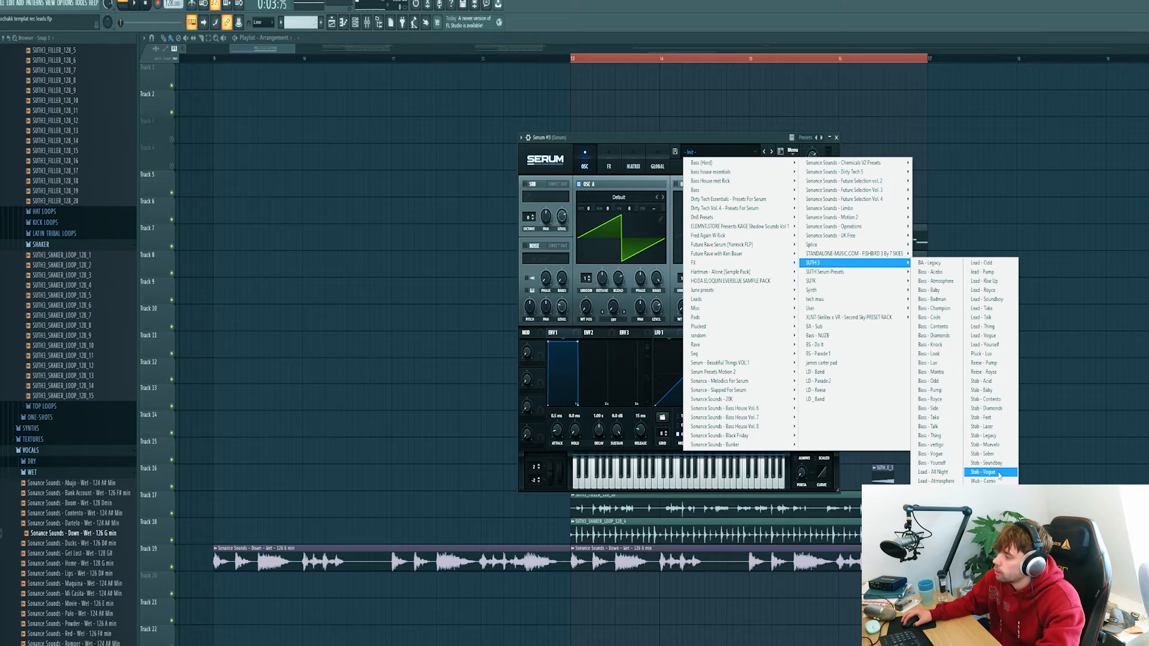
{"action": "left_click", "coordinate": [997, 473]}
{"action": "left_click", "coordinate": [771, 153]}
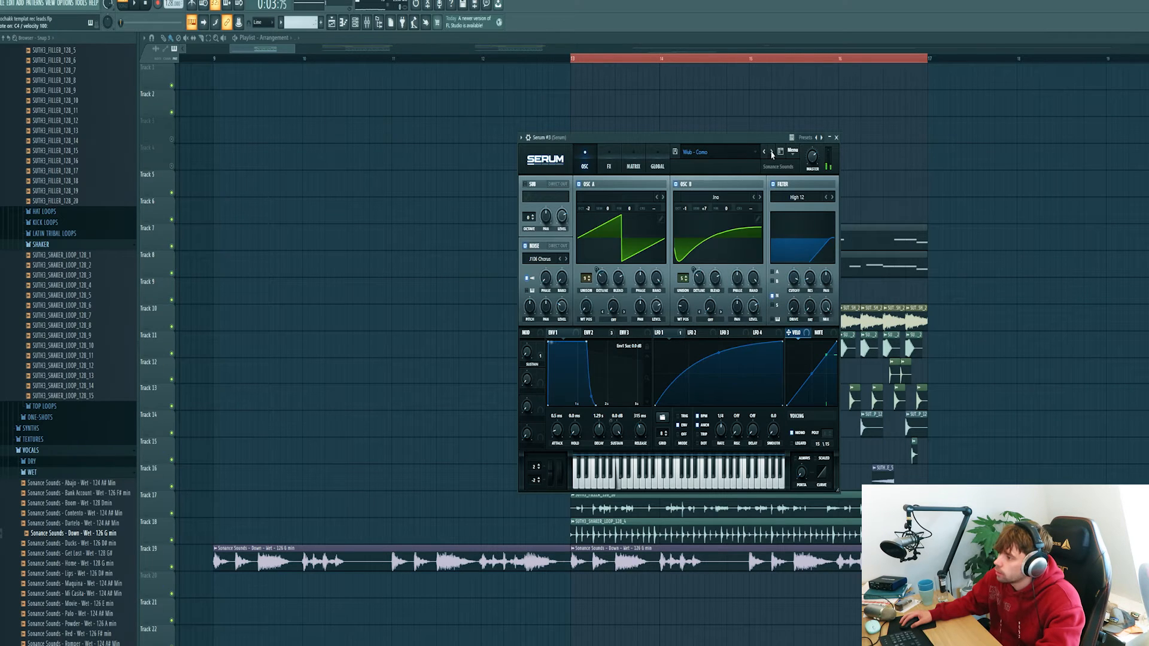
{"action": "left_click", "coordinate": [772, 153]}
{"action": "left_click", "coordinate": [772, 153]}
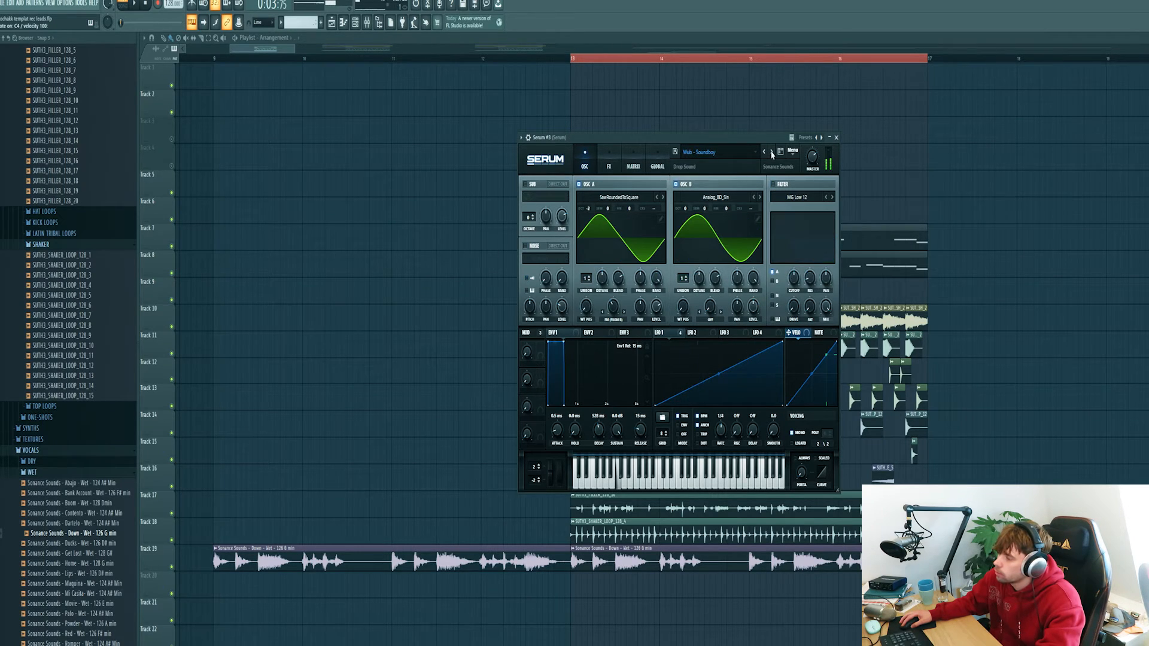
{"action": "left_click", "coordinate": [772, 153]}
{"action": "left_click", "coordinate": [771, 154]}
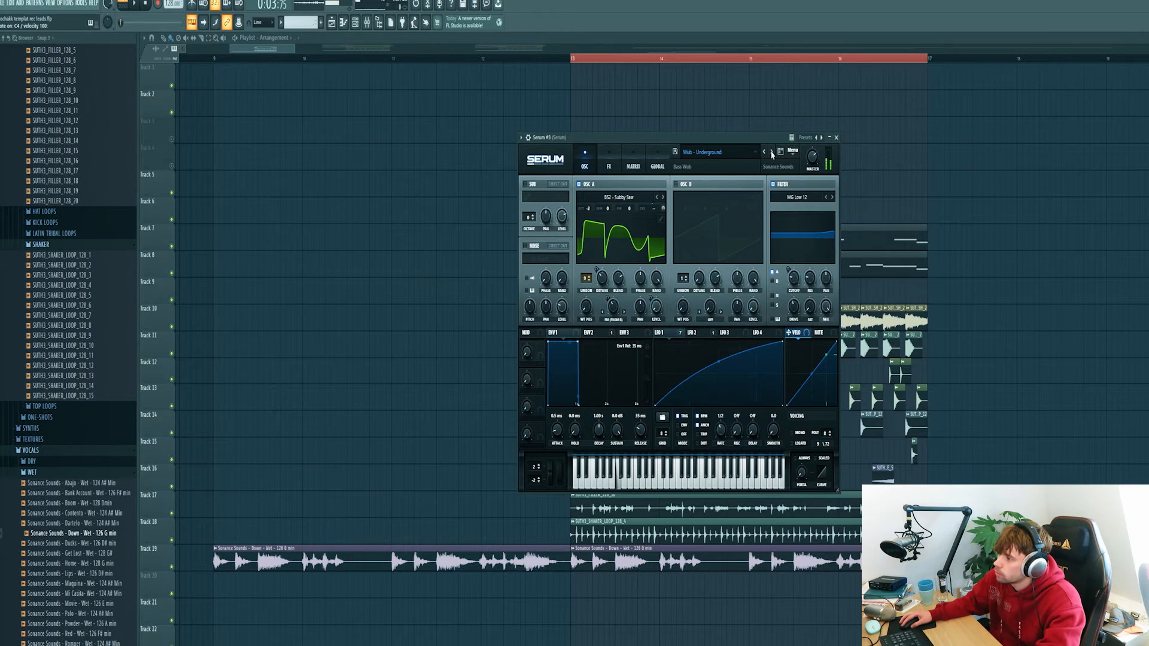
{"action": "left_click", "coordinate": [836, 138]}
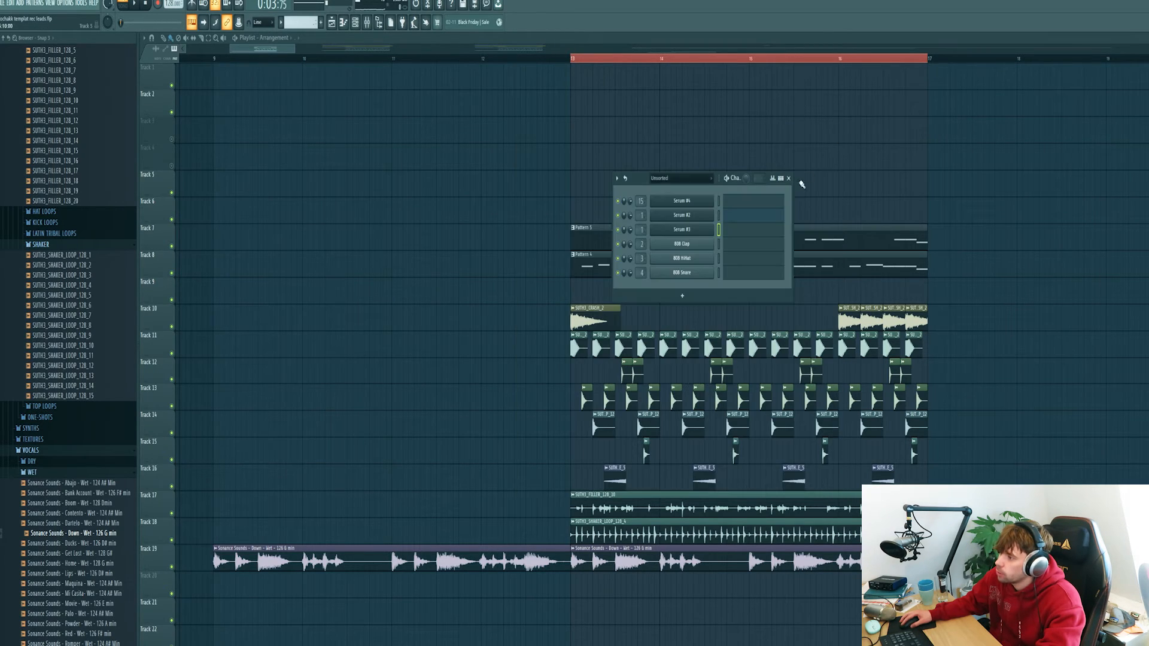
Write one-beat G4 notes at the end of bars 2 and 4 for Serum #3 and play the pattern back.
{"action": "left_click", "coordinate": [730, 233]}
{"action": "left_click", "coordinate": [284, 277]}
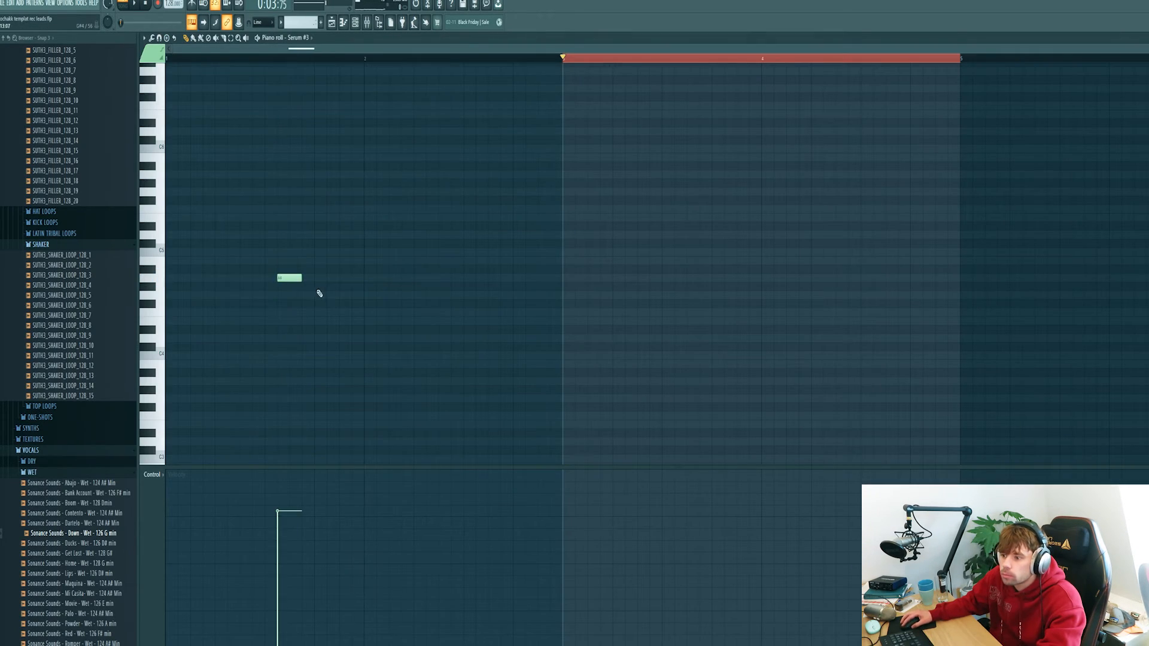
{"action": "left_click_drag", "start_coordinate": [293, 279], "coordinate": [554, 301]}
{"action": "left_click", "coordinate": [925, 295]}
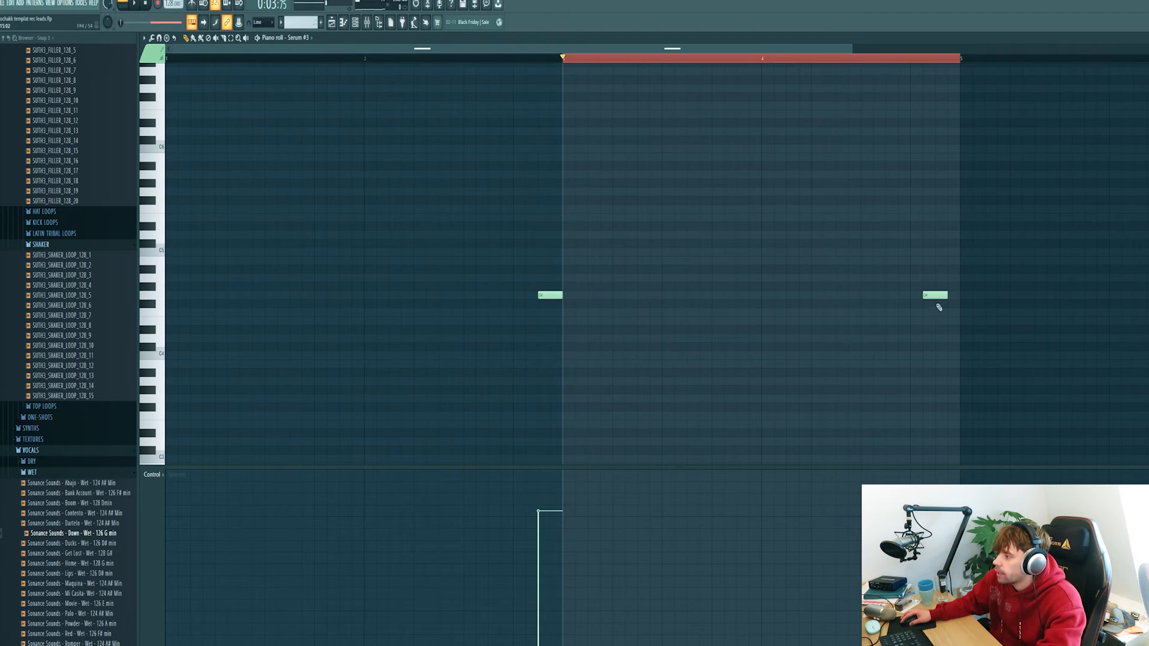
{"action": "key", "text": "ctrl+a"}
{"action": "mouse_move", "coordinate": [550, 297]}
{"action": "left_mouse_down"}
{"action": "mouse_move", "coordinate": [526, 297]}
{"action": "mouse_move", "coordinate": [562, 296]}
{"action": "left_mouse_up"}
{"action": "key", "text": "ctrl+d"}
{"action": "left_click", "coordinate": [513, 58]}
{"action": "key", "text": "space"}
{"action": "key", "text": "space"}
{"action": "key", "text": "F5"}
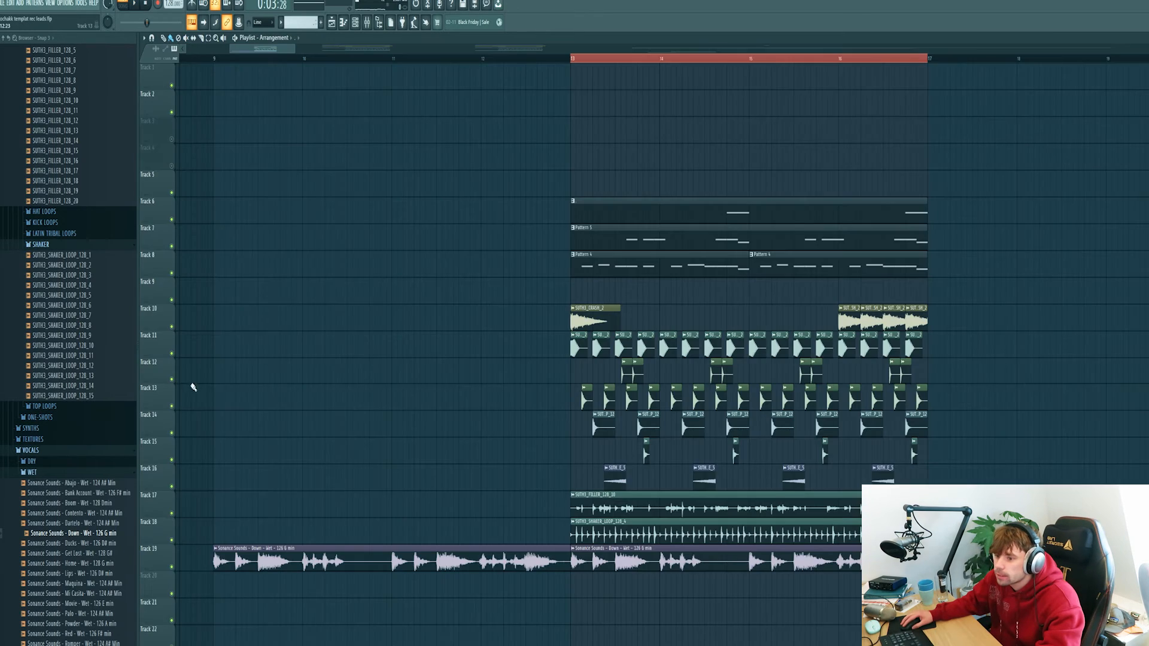
Isolate the three Serum tracks with the crash and kick tracks, listen to them together, and restore all tracks.
{"action": "left_click", "coordinate": [172, 354], "text": "ctrl"}
{"action": "left_click", "coordinate": [172, 328]}
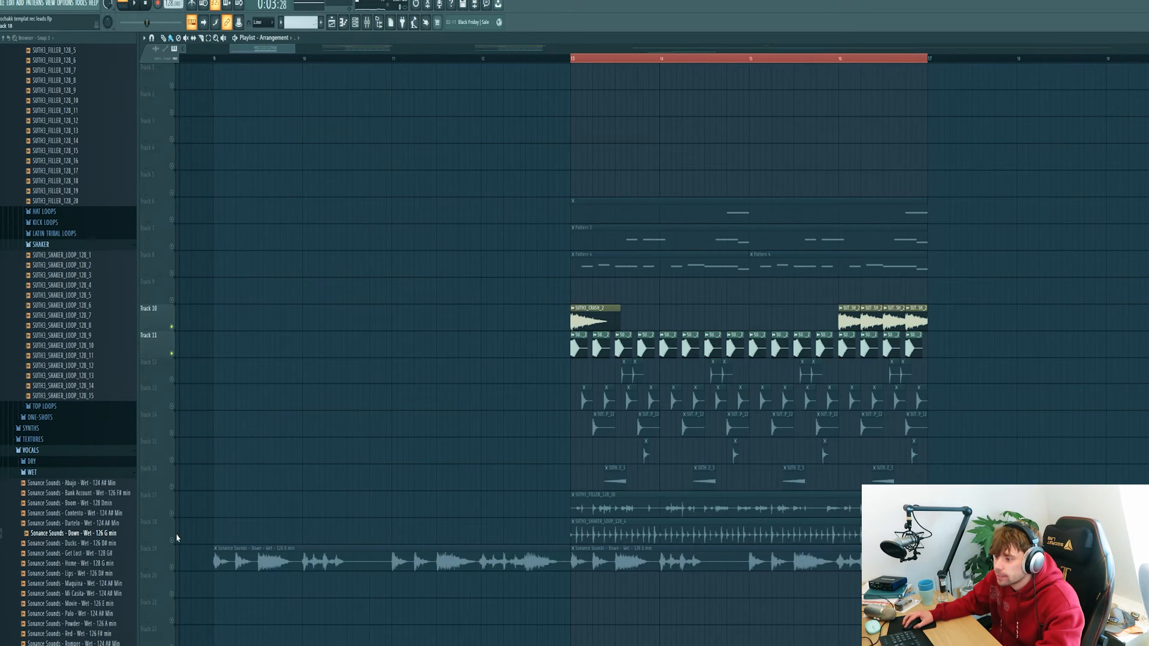
{"action": "left_click_drag", "start_coordinate": [172, 219], "coordinate": [172, 274]}
{"action": "key", "text": "space"}
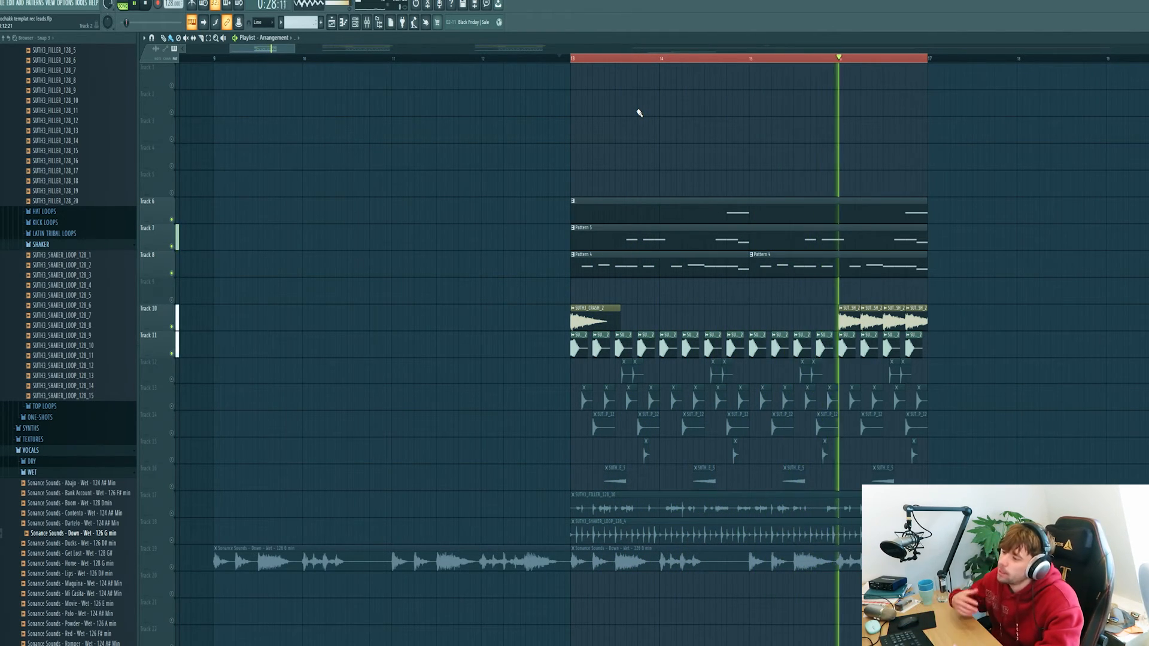
{"action": "key", "text": "space"}
{"action": "right_click", "coordinate": [171, 219]}
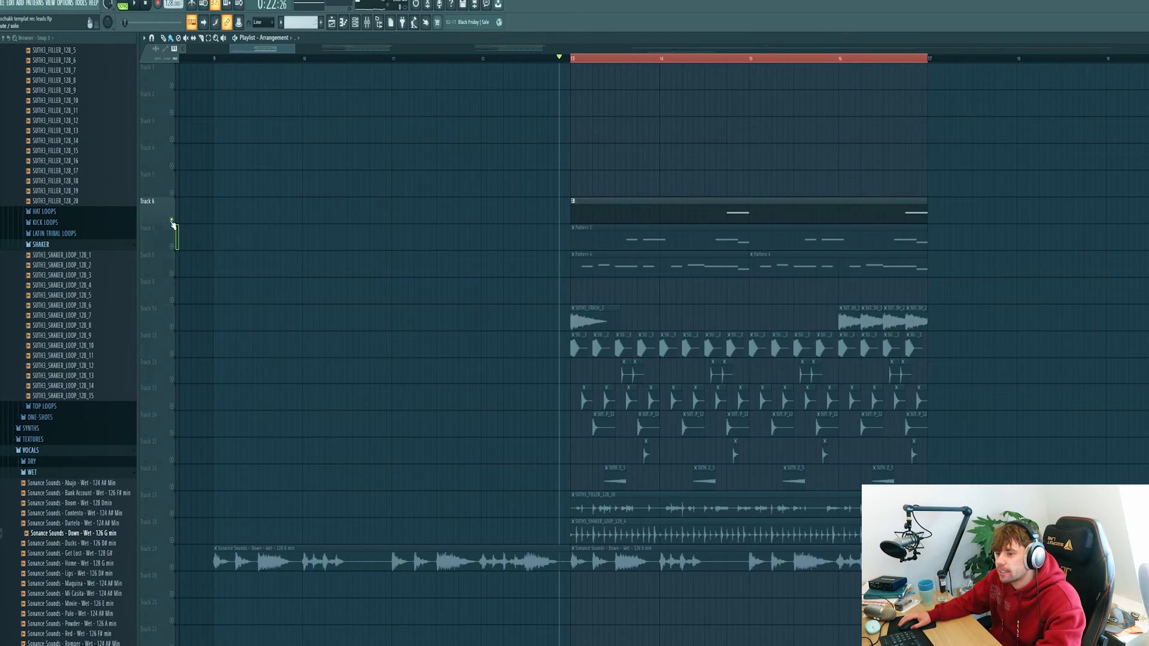
{"action": "right_click", "coordinate": [172, 220]}
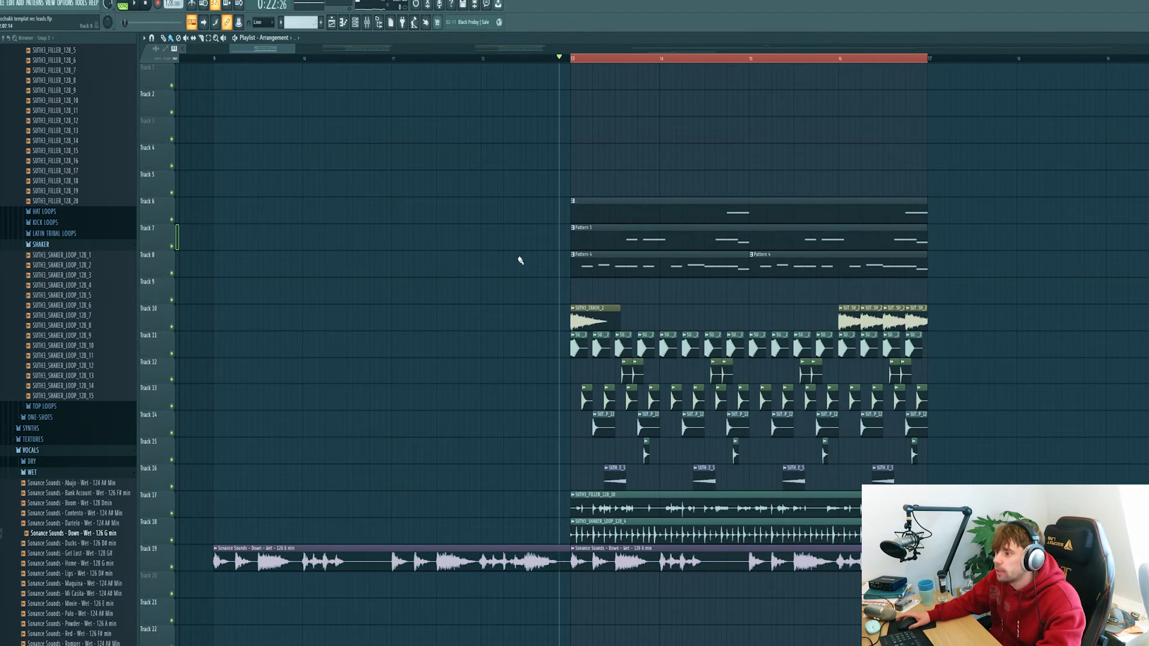
Copy the Pattern 5 and Pattern 4 clips from bar 13 to bar 9 and trim the copies to end at bar 12.
{"action": "left_click_drag", "start_coordinate": [518, 261], "coordinate": [672, 273]}
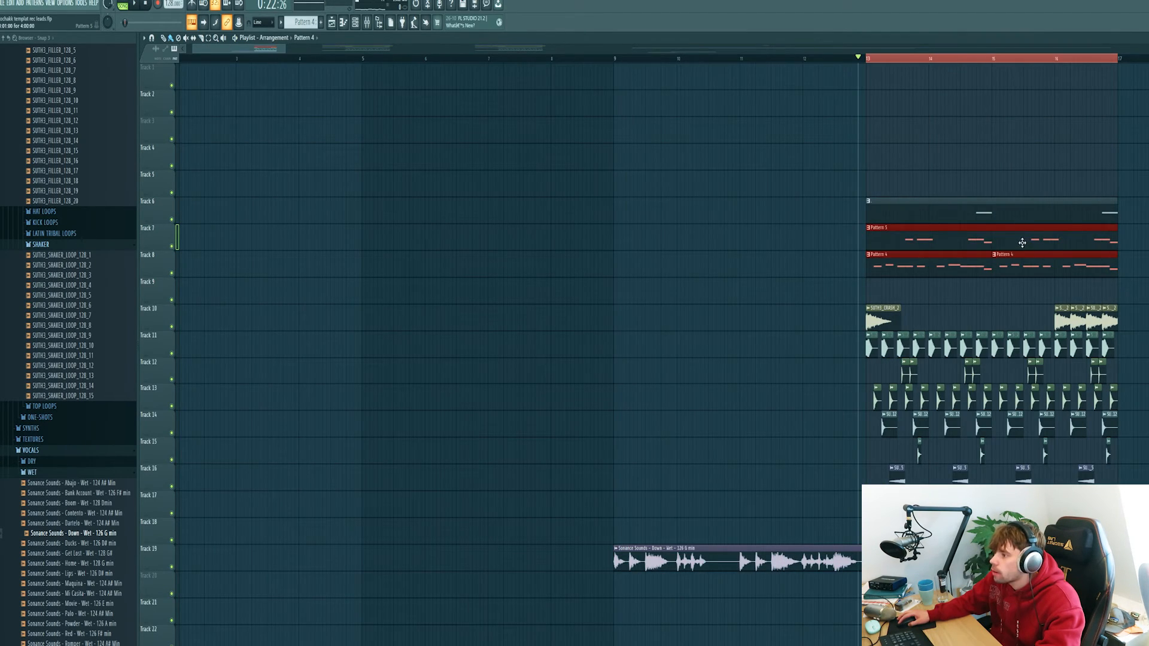
{"action": "left_click_drag", "start_coordinate": [1022, 245], "coordinate": [779, 251]}
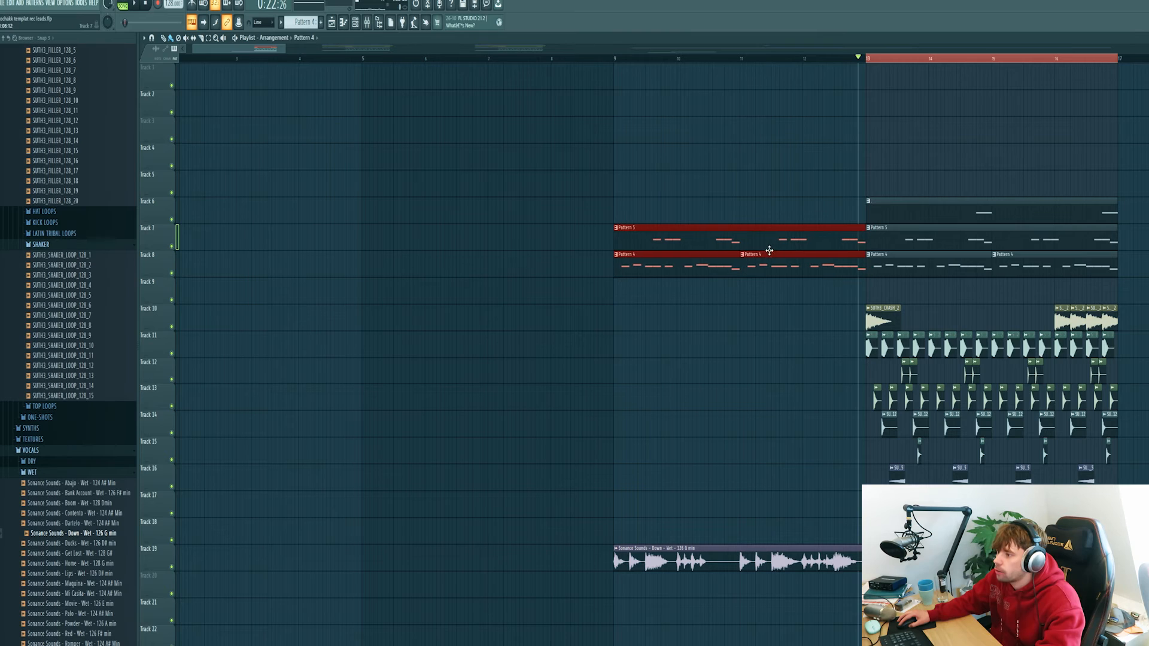
{"action": "left_click_drag", "start_coordinate": [840, 302], "coordinate": [800, 255]}
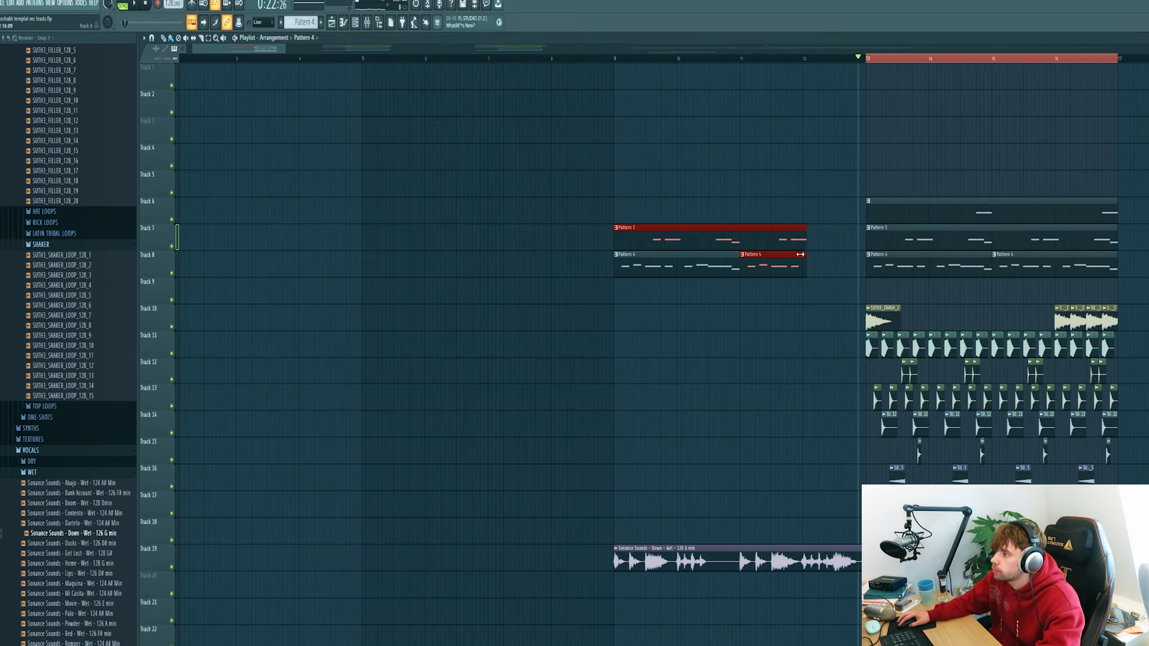
Copy the four Track 10 crash hits from bar 16 to bar 12 and duplicate the last one onto Track 9.
{"action": "mouse_move", "coordinate": [1132, 320]}
{"action": "left_mouse_down"}
{"action": "mouse_move", "coordinate": [809, 320]}
{"action": "mouse_move", "coordinate": [849, 309]}
{"action": "mouse_move", "coordinate": [849, 289]}
{"action": "left_mouse_up"}
{"action": "left_click", "coordinate": [871, 372], "text": "ctrl"}
{"action": "scroll", "coordinate": [873, 371], "scroll_direction": "up", "scroll_amount": 3}
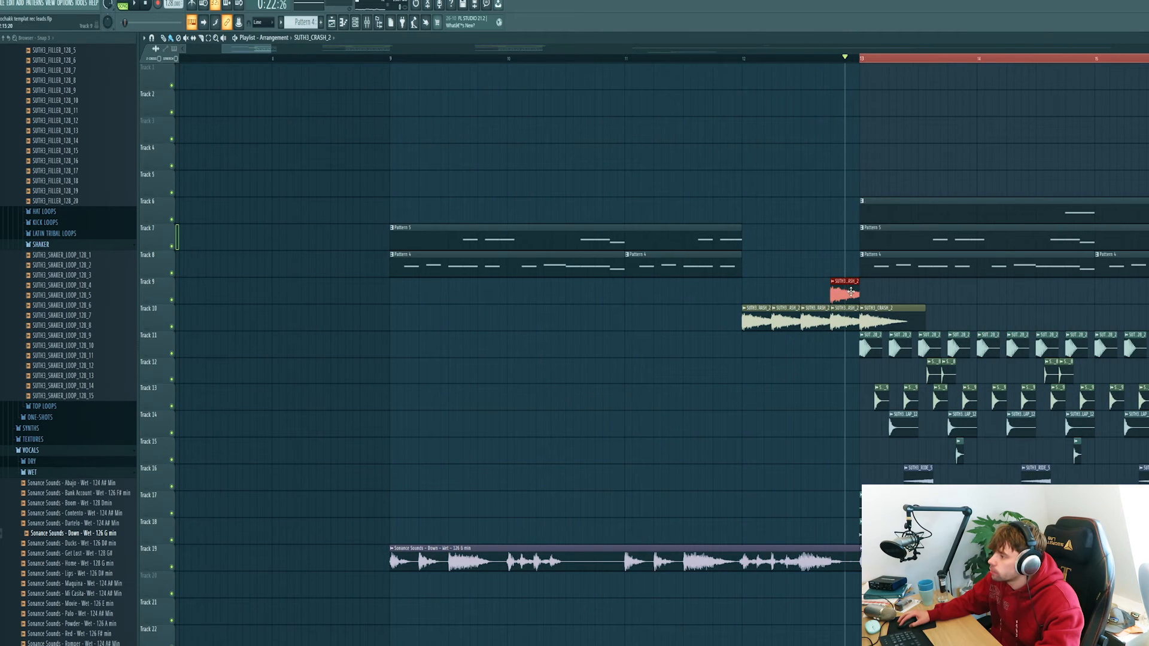
Make the Track 9 SUTH3_CRASH_2 clip unique and reverse its sample.
{"action": "left_click", "coordinate": [833, 282]}
{"action": "left_click", "coordinate": [850, 353]}
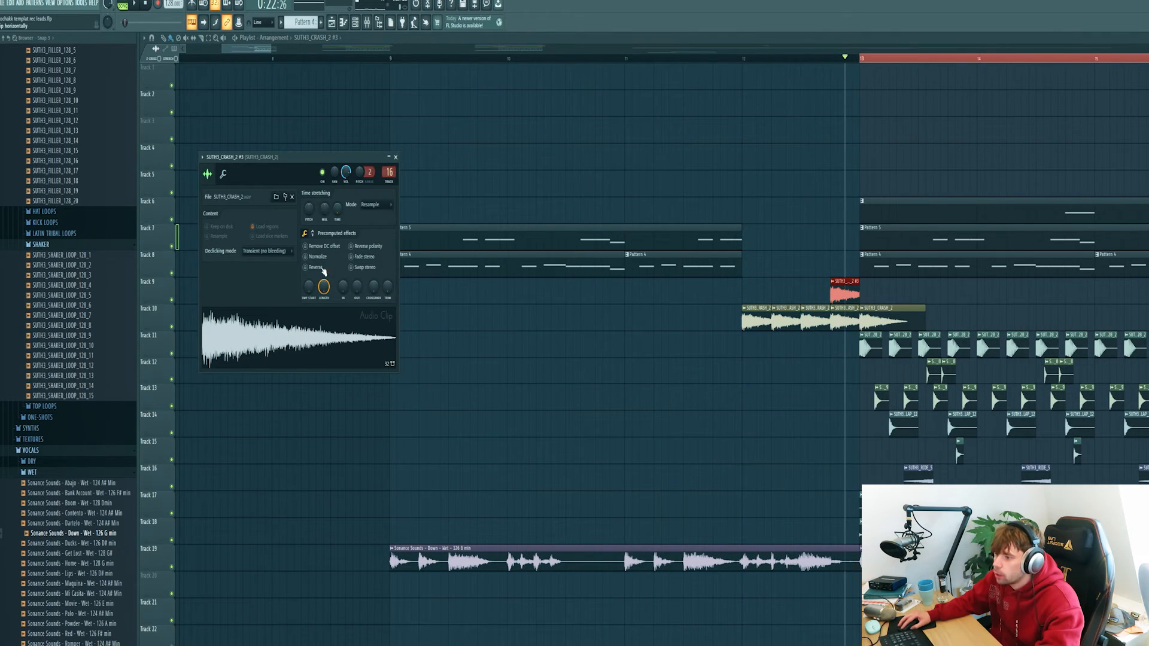
{"action": "left_click", "coordinate": [321, 267]}
{"action": "left_click", "coordinate": [895, 293]}
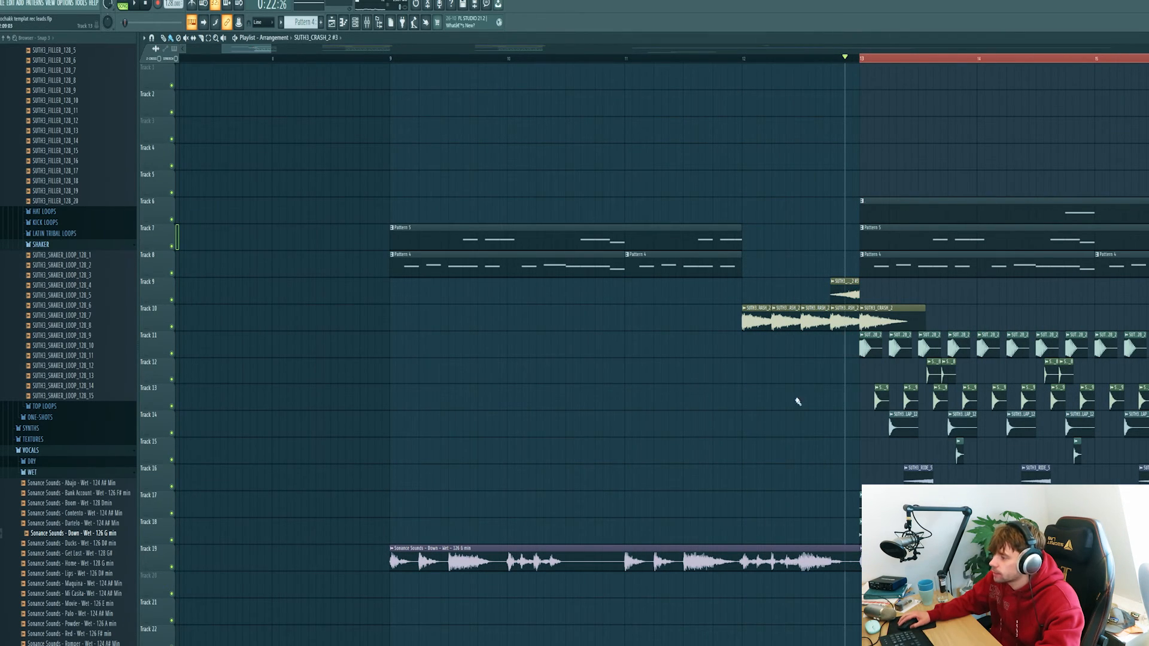
Duplicate all the clips of bars 13 to 16 so the section repeats from bar 17.
{"action": "scroll", "coordinate": [798, 402], "scroll_direction": "down", "scroll_amount": 4}
{"action": "left_click_drag", "start_coordinate": [1044, 532], "coordinate": [762, 133]}
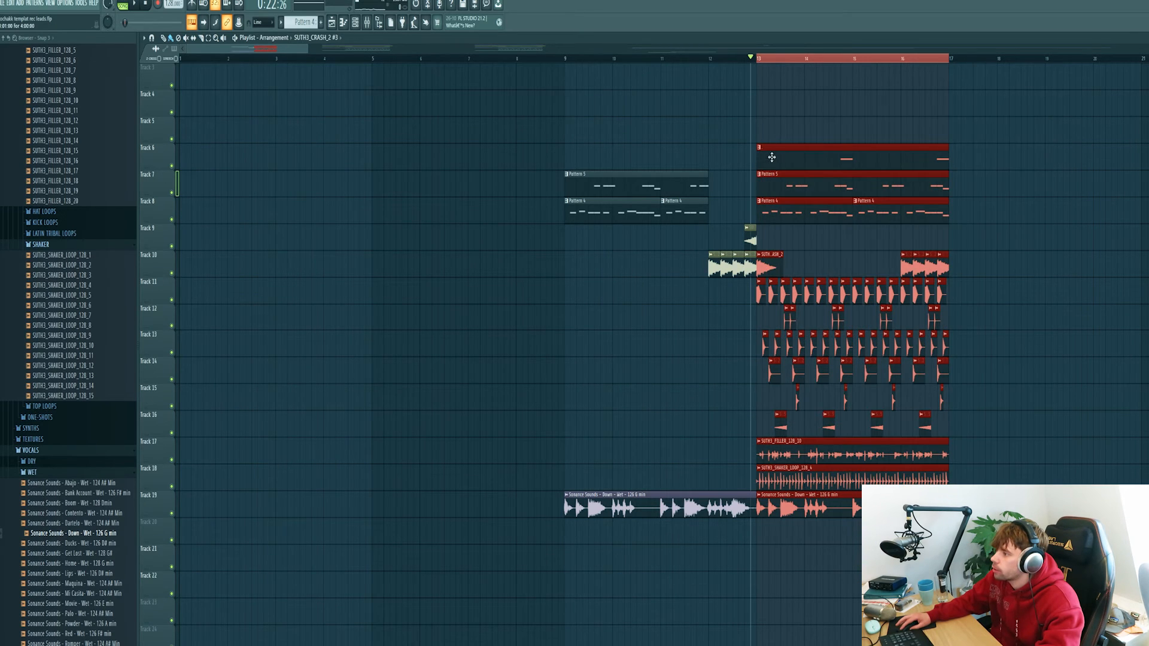
{"action": "key", "text": "ctrl+b"}
Delete the crash at bar 17 and the crash hits in bar 16 on Track 10.
{"action": "left_click", "coordinate": [1003, 262]}
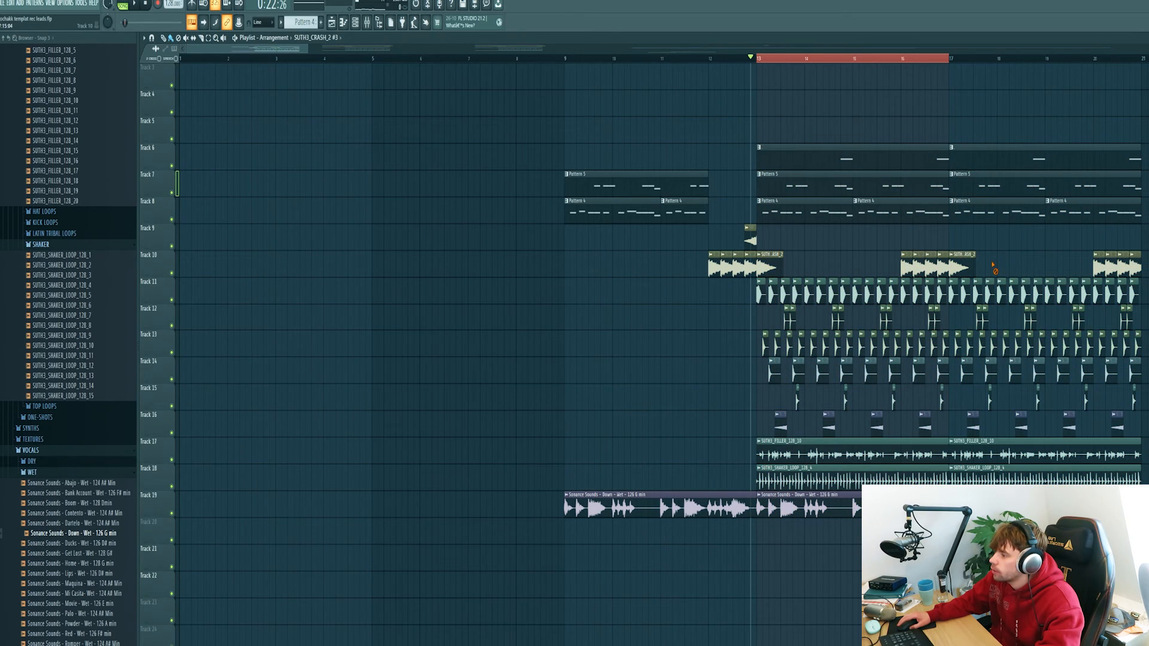
{"action": "right_click", "coordinate": [961, 264]}
{"action": "right_click", "coordinate": [916, 264]}
{"action": "scroll", "coordinate": [859, 262], "scroll_direction": "down", "scroll_amount": 1}
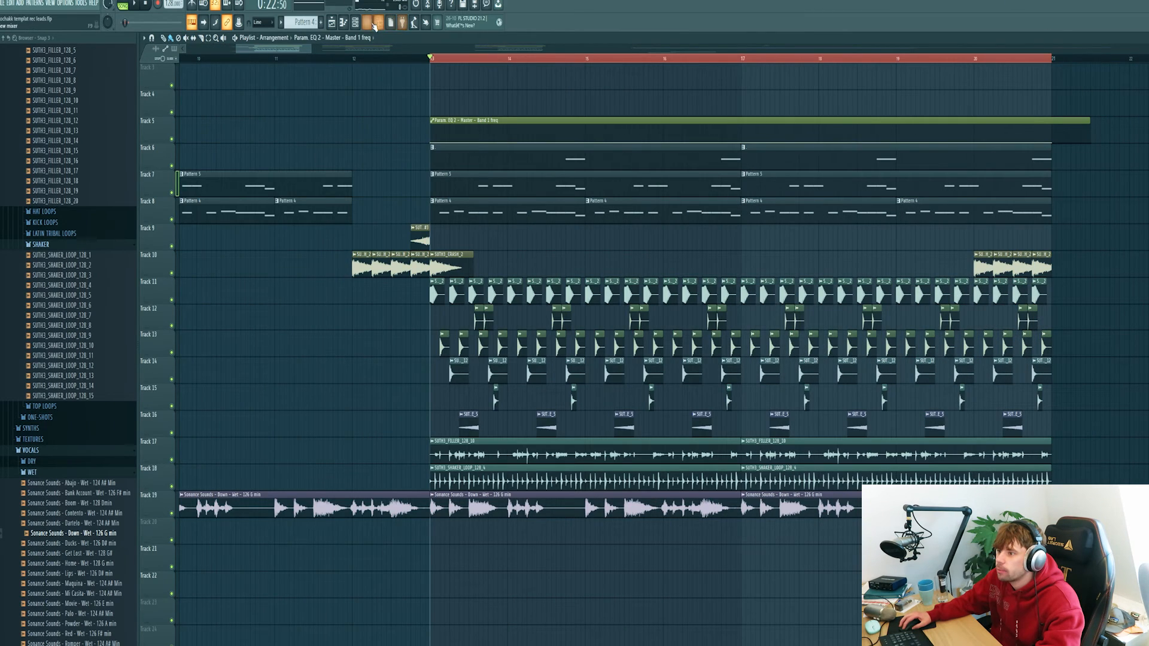
Raise the low-cut frequency of band 1 in the master's Parametric EQ 2 and lift its Track 5 automation for bar 20.
{"action": "left_click", "coordinate": [369, 23]}
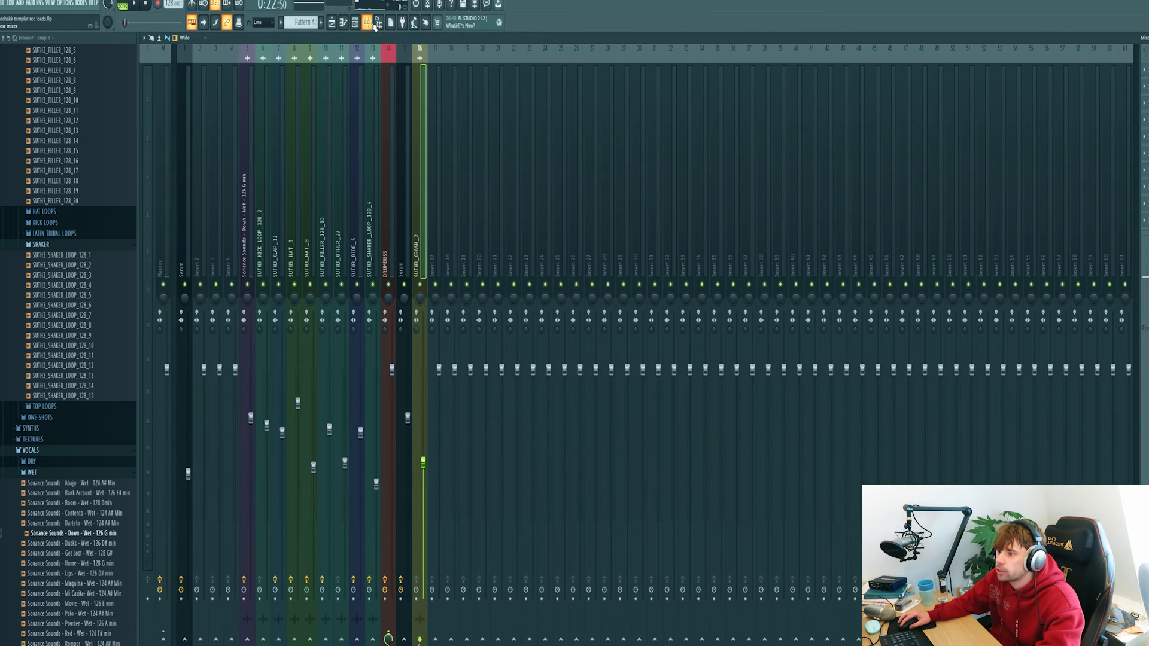
{"action": "left_click", "coordinate": [161, 194]}
{"action": "left_click", "coordinate": [1146, 69]}
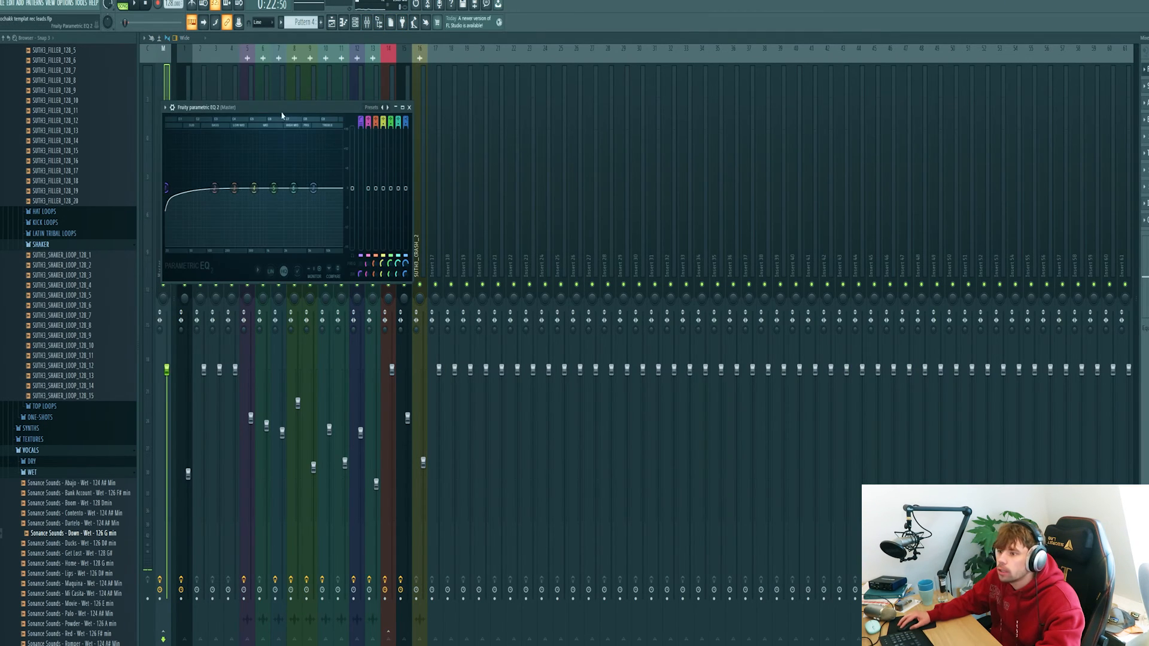
{"action": "left_click_drag", "start_coordinate": [282, 109], "coordinate": [557, 176]}
{"action": "left_click_drag", "start_coordinate": [442, 264], "coordinate": [497, 258]}
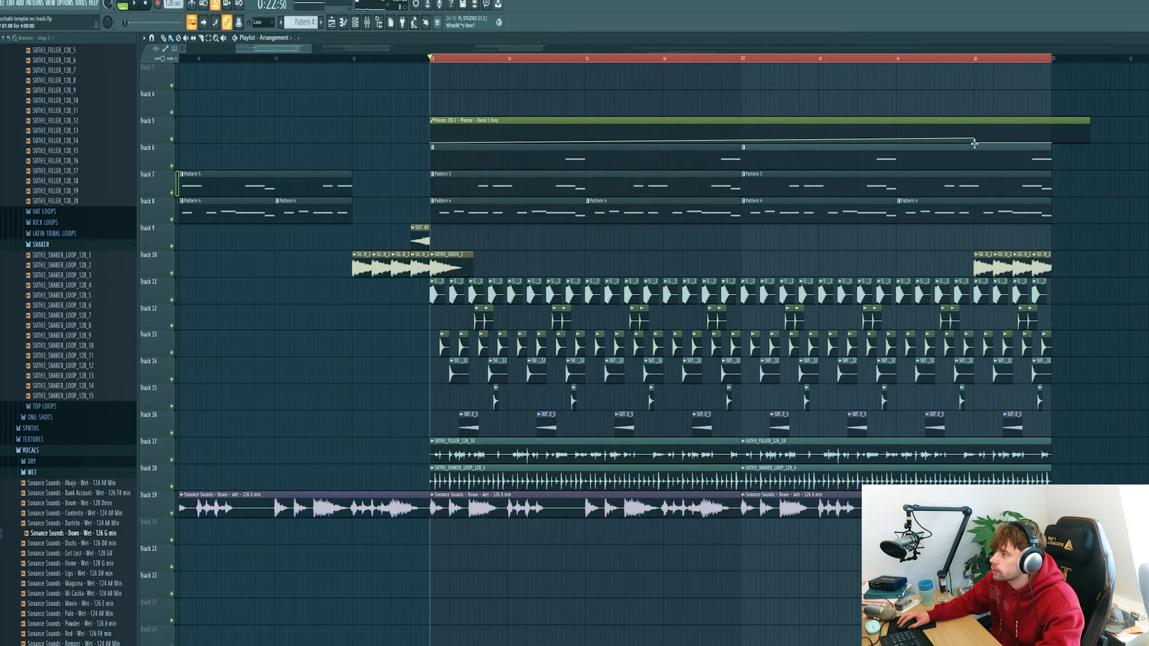
{"action": "left_click_drag", "start_coordinate": [974, 143], "coordinate": [975, 132]}
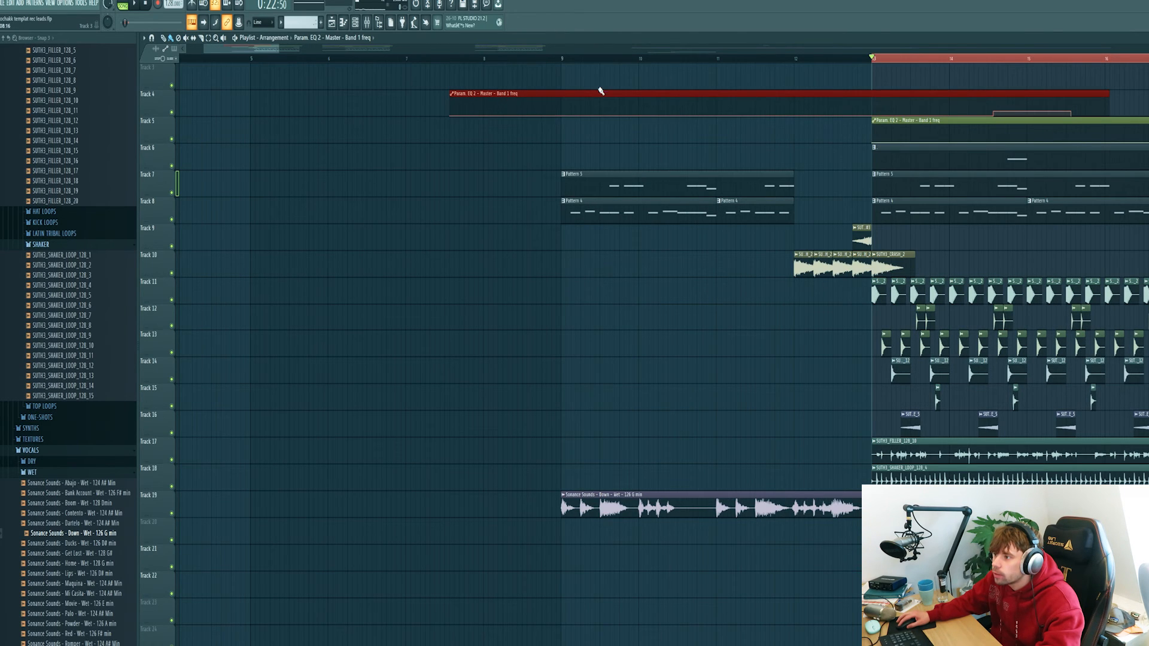
Copy the EQ band 1 frequency automation, keep only its raised one-bar section and repeat it on Track 5 across bars 9 to 12.
{"action": "left_click_drag", "start_coordinate": [601, 91], "coordinate": [266, 147]}
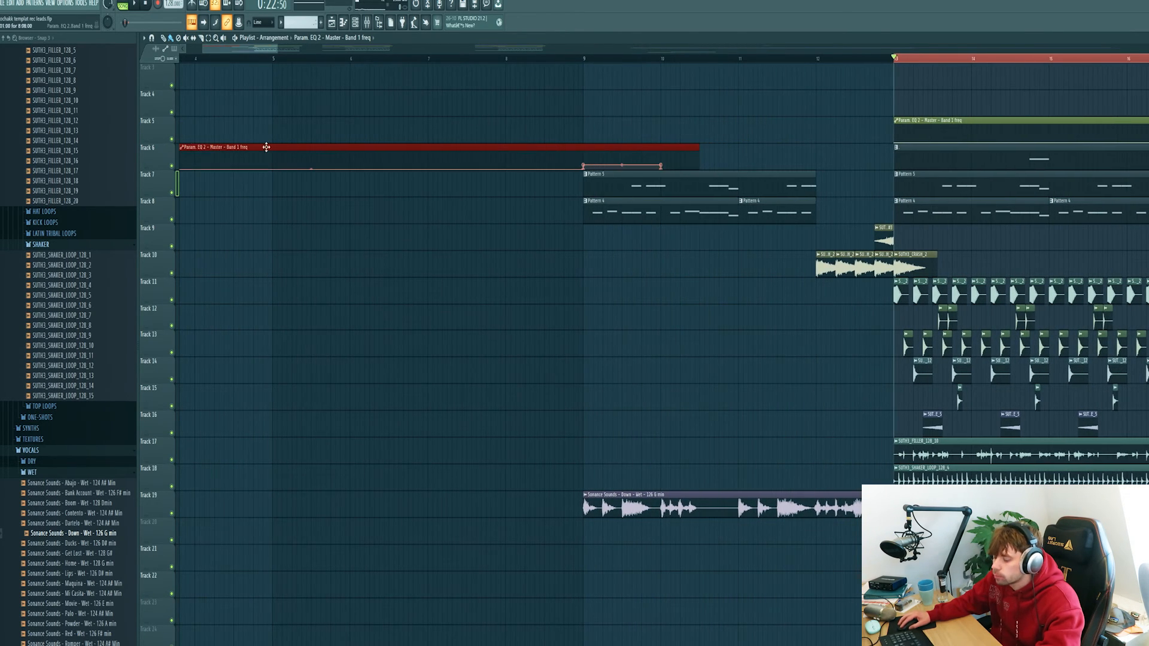
{"action": "key", "text": "p"}
{"action": "right_click", "coordinate": [441, 158]}
{"action": "mouse_move", "coordinate": [585, 171]}
{"action": "left_mouse_down"}
{"action": "mouse_move", "coordinate": [630, 146]}
{"action": "mouse_move", "coordinate": [776, 145]}
{"action": "left_mouse_up"}
{"action": "mouse_move", "coordinate": [777, 145]}
{"action": "left_mouse_down"}
{"action": "mouse_move", "coordinate": [856, 144]}
{"action": "mouse_move", "coordinate": [597, 157]}
{"action": "mouse_move", "coordinate": [595, 127]}
{"action": "left_mouse_up"}
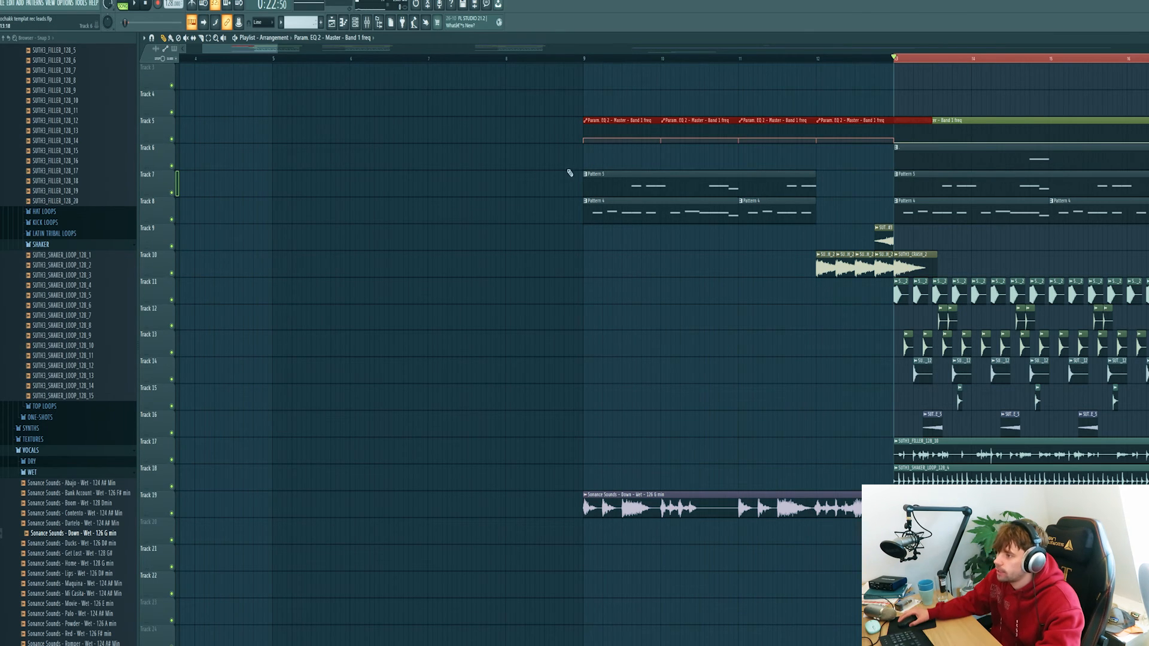
{"action": "left_click", "coordinate": [513, 187], "text": "ctrl"}
{"action": "scroll", "coordinate": [436, 218], "scroll_direction": "down", "scroll_amount": 3}
Add Endless Smile's Smack in the Face preset to the master, with Intensity automated to rise from bar 9 to 12 and fall by bar 13.
{"action": "left_click", "coordinate": [530, 58]}
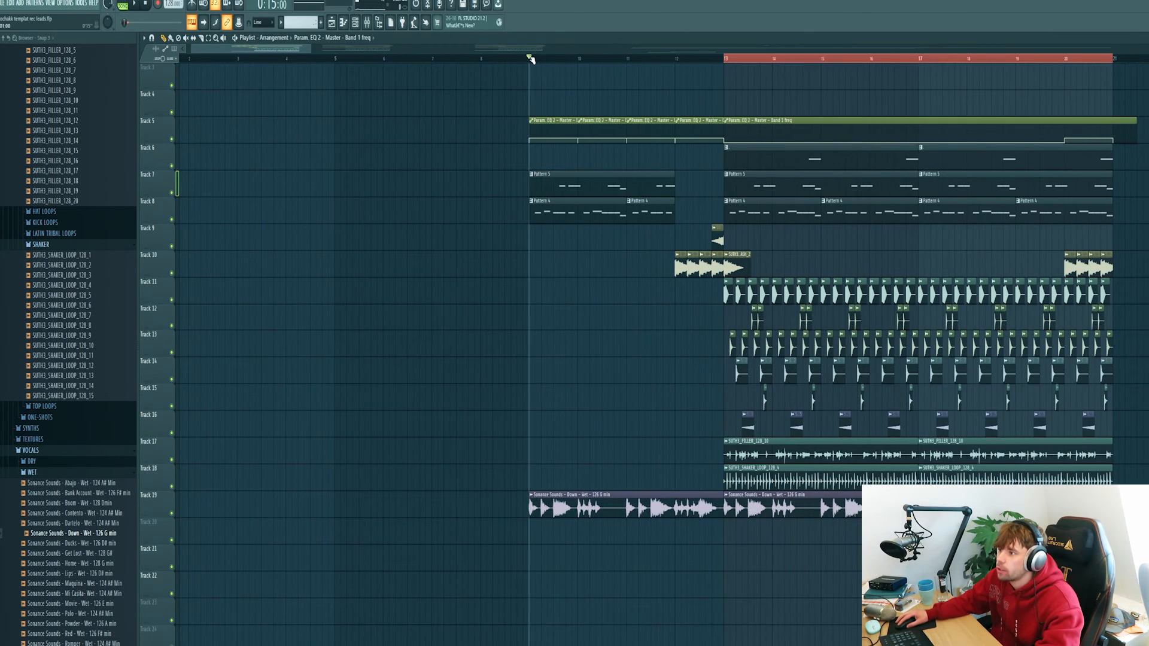
{"action": "left_click", "coordinate": [368, 26]}
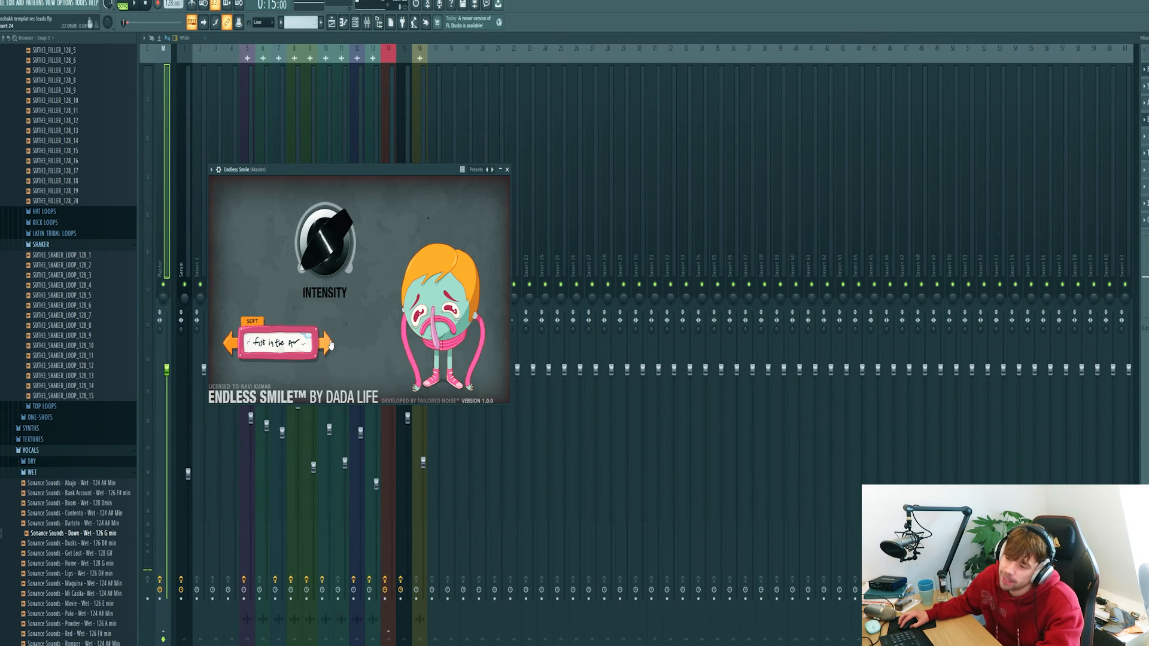
{"action": "left_click", "coordinate": [331, 346]}
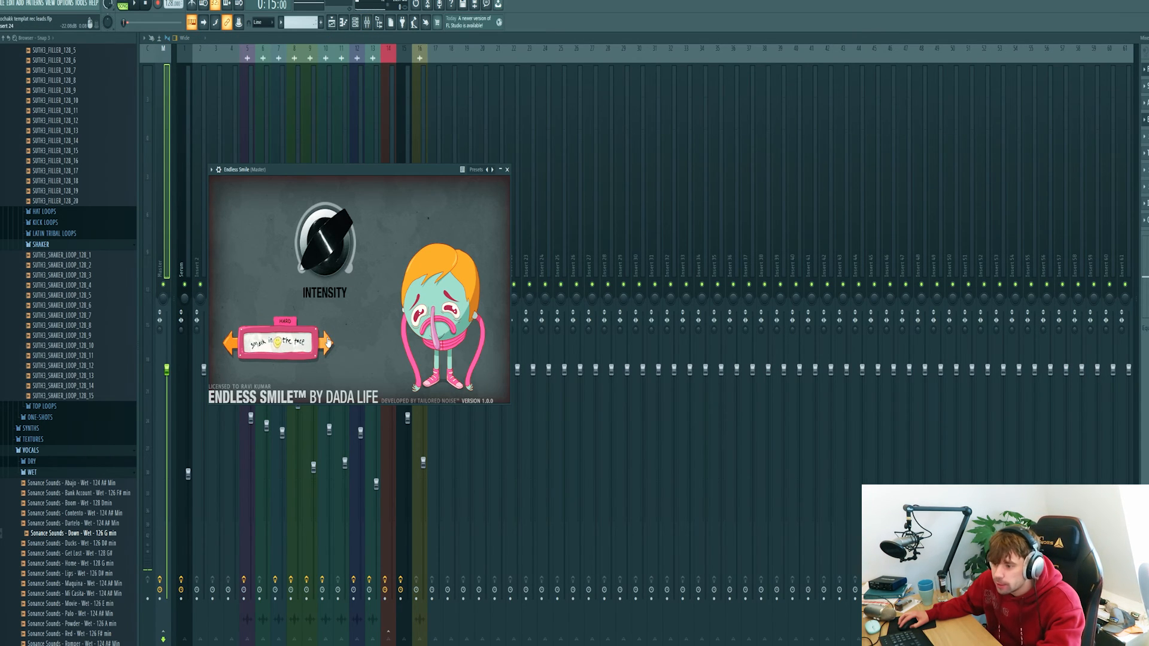
{"action": "left_click_drag", "start_coordinate": [325, 246], "coordinate": [243, 634]}
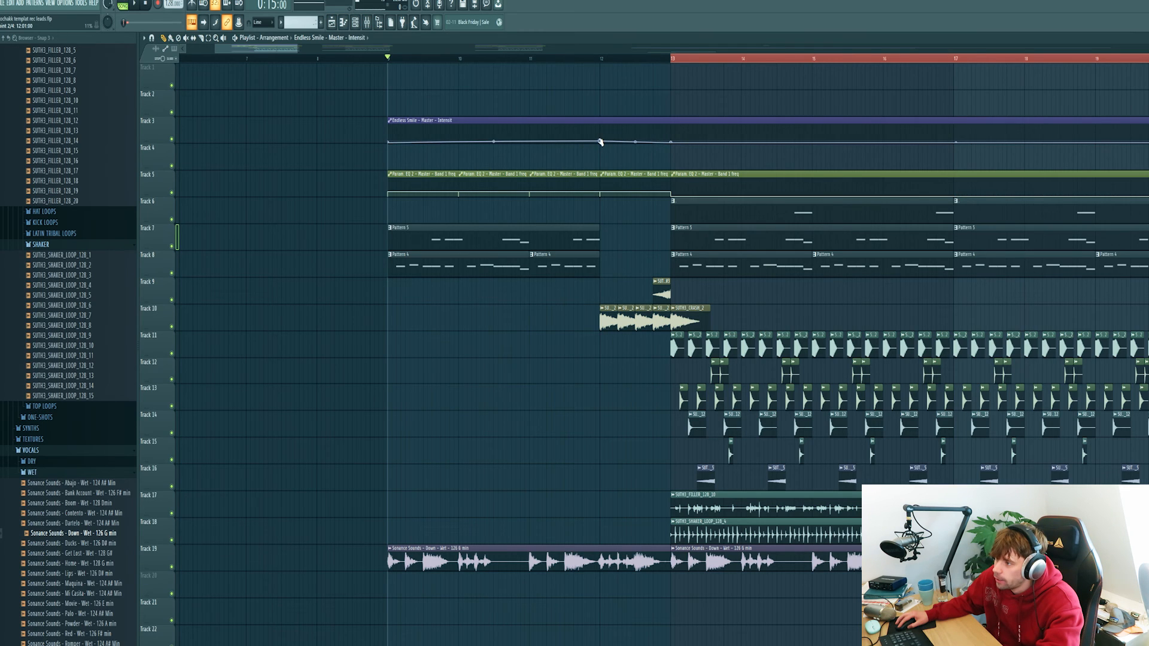
{"action": "left_click_drag", "start_coordinate": [600, 140], "coordinate": [602, 136]}
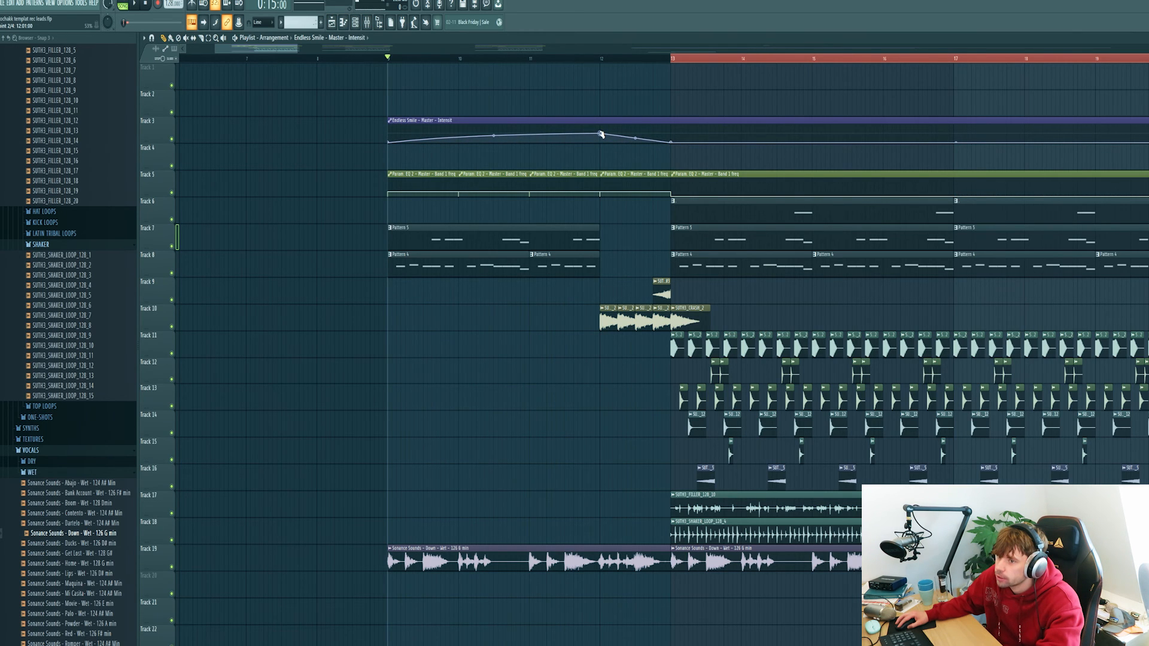
{"action": "scroll", "coordinate": [593, 102], "scroll_direction": "down", "scroll_amount": 1}
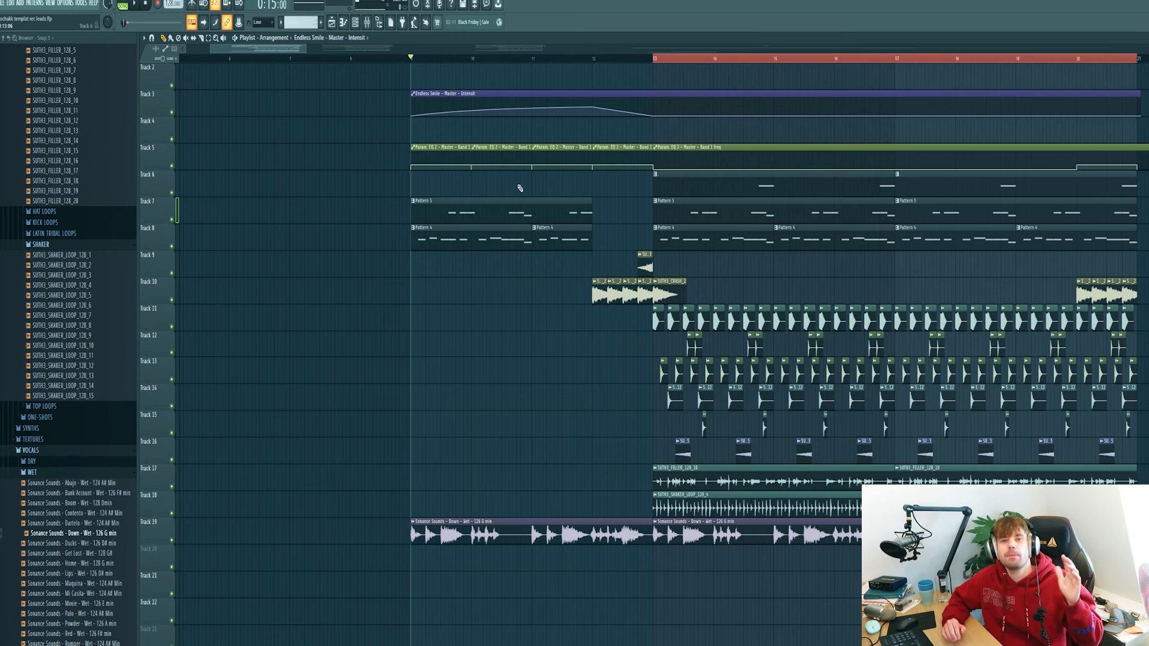